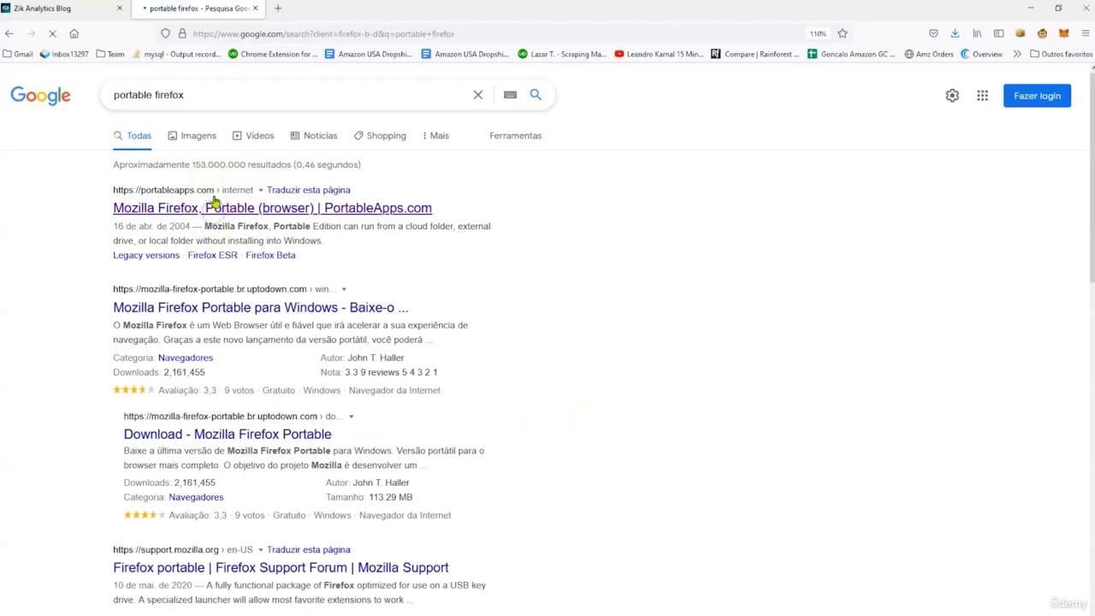
# Open the 'Mozilla Firefox, Portable (browser) | PortableApps.com' search result.
pyautogui.click(214, 205)
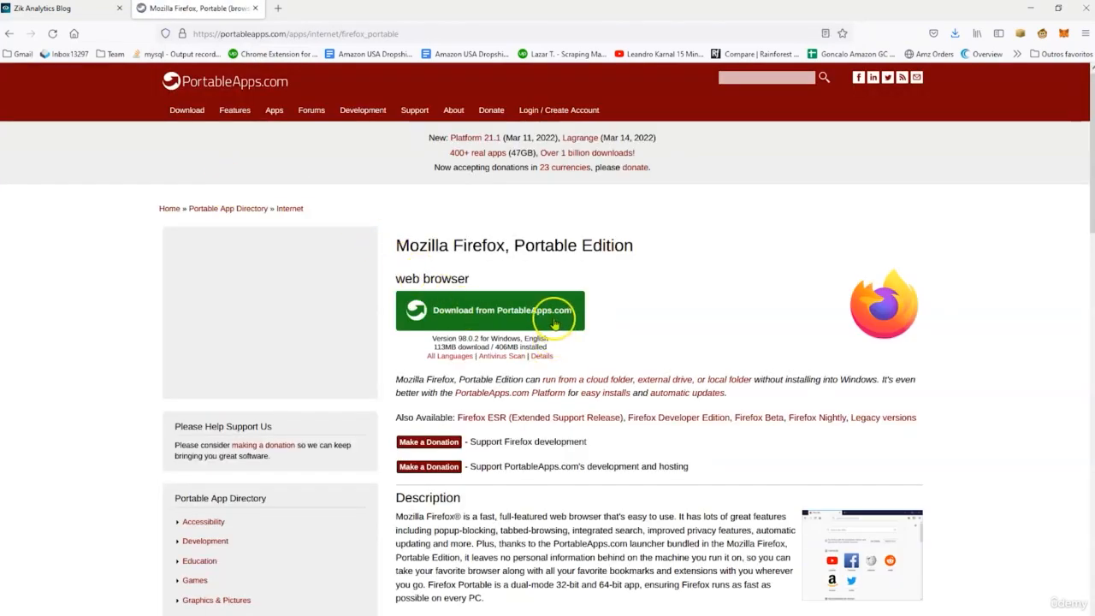
# Download the Firefox Portable 98.0.2 installer from PortableApps.com.
pyautogui.click(553, 318)
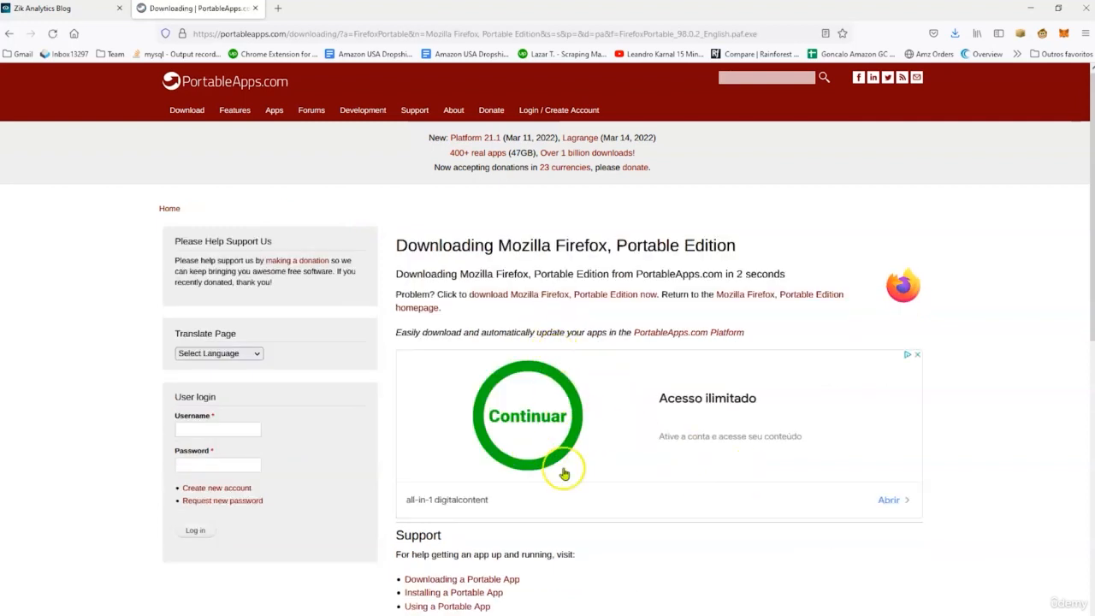
pyautogui.scroll(-1, 554, 582)
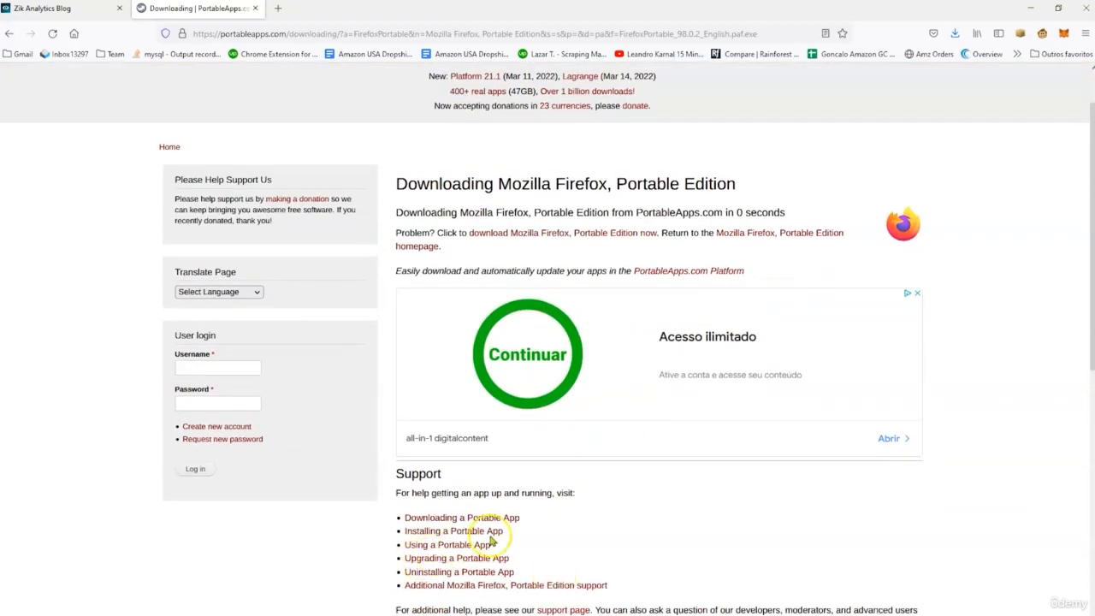
pyautogui.scroll(1, 521, 508)
pyautogui.scroll(-2, 520, 399)
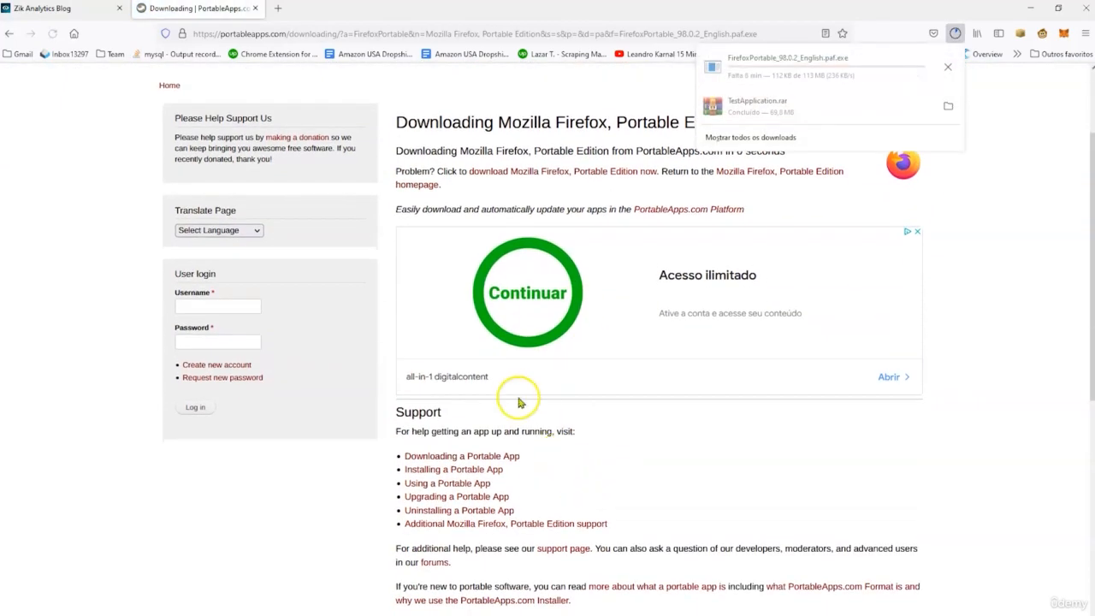
# Open the support guide's Downloading a Portable App section.
pyautogui.click(474, 459)
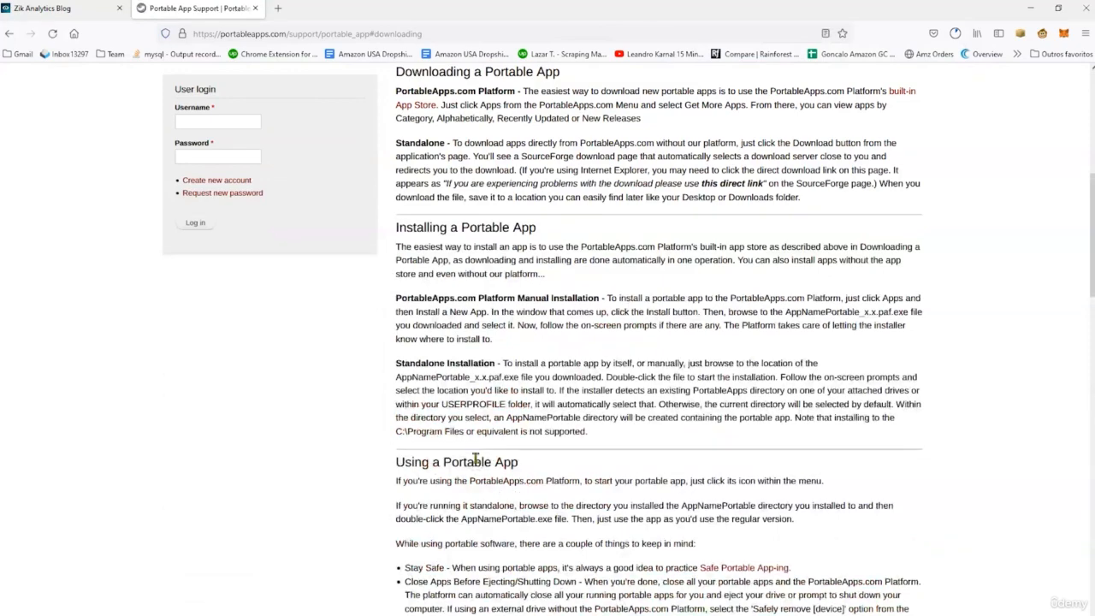
pyautogui.scroll(5, 475, 459)
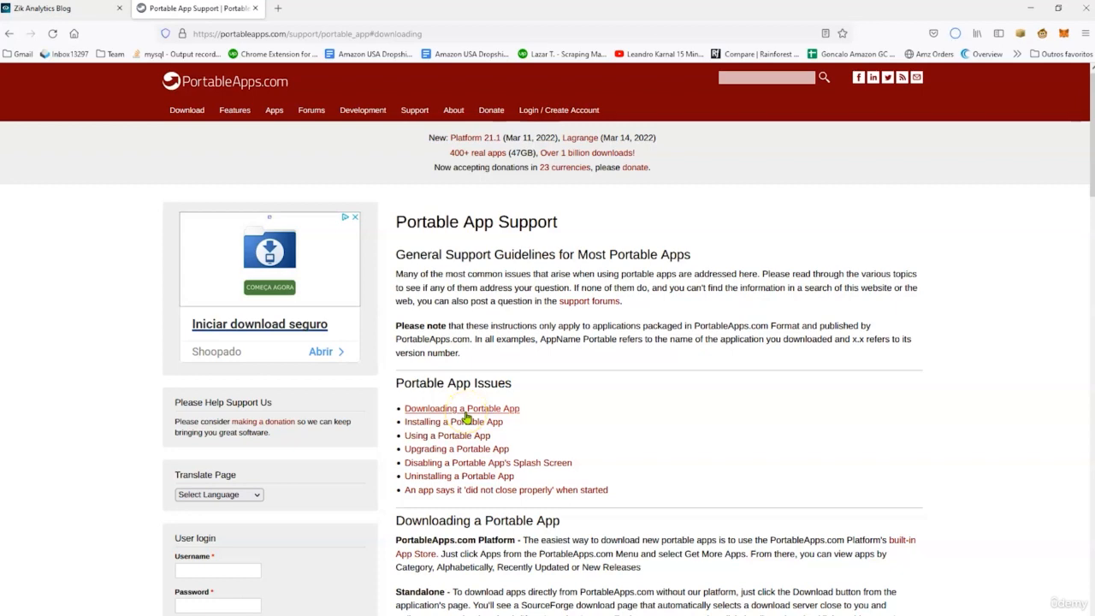
pyautogui.click(484, 410)
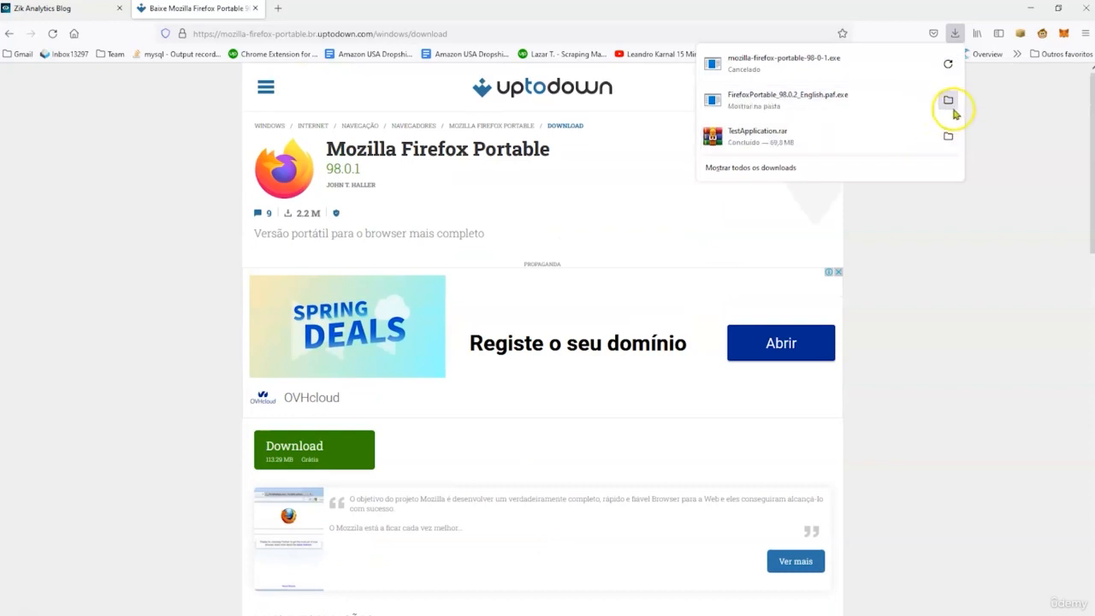
# Show FirefoxPortable_98.0.2_English.paf.exe in its folder and launch the installer.
pyautogui.rightClick(949, 104)
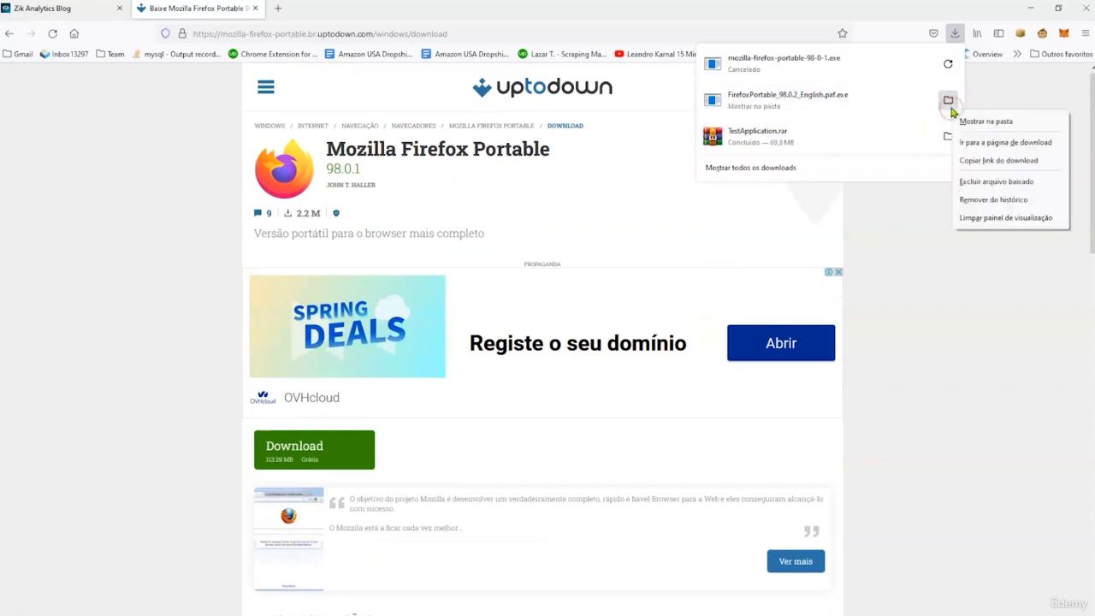
pyautogui.click(949, 106)
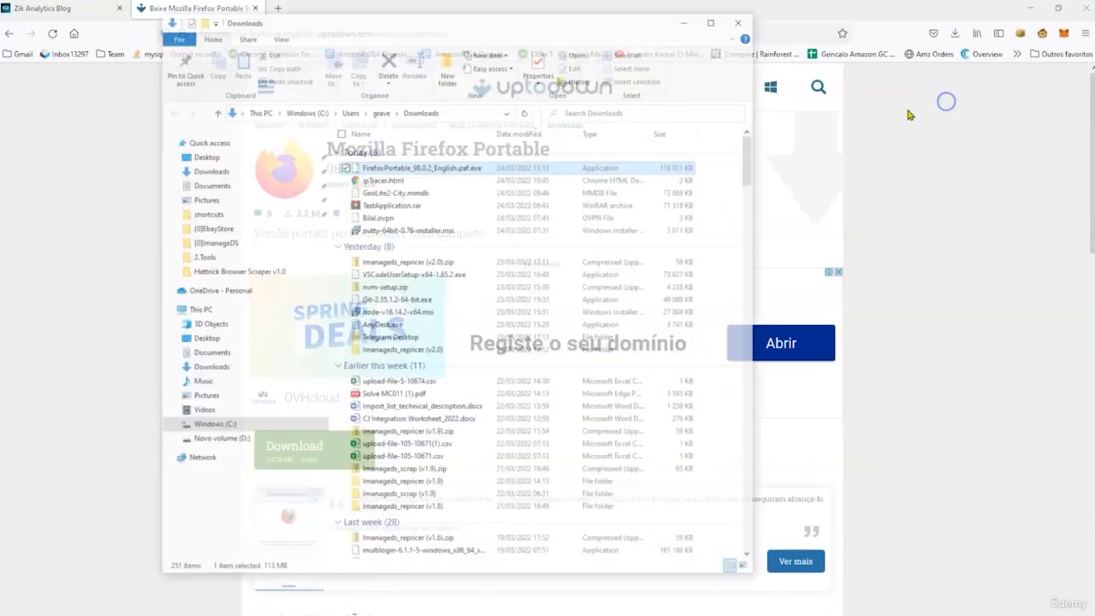
pyautogui.rightClick(481, 166)
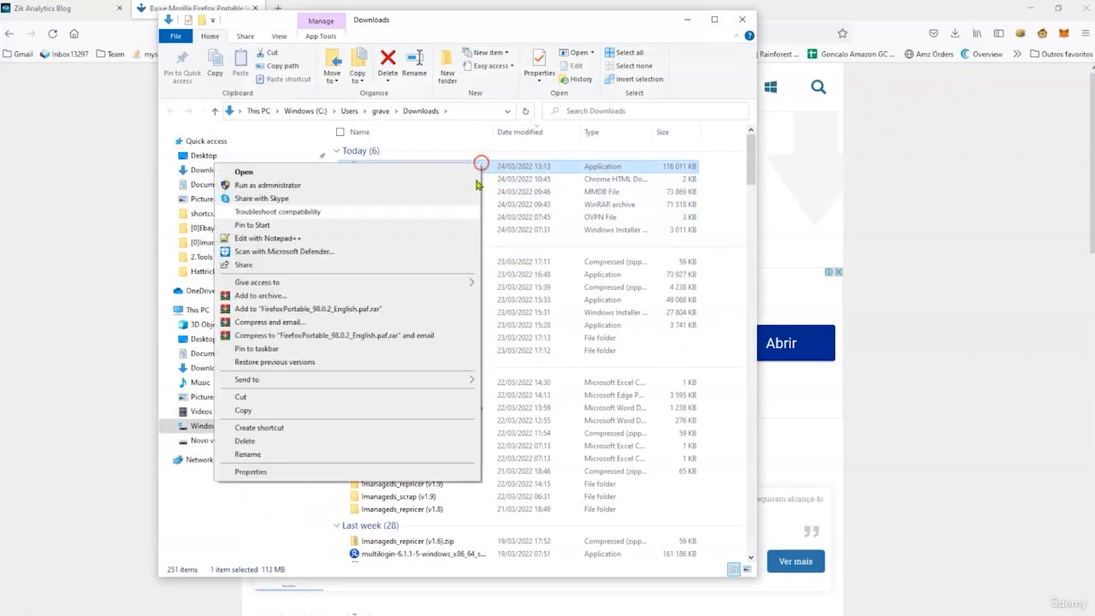
pyautogui.click(262, 411)
pyautogui.doubleClick(368, 167)
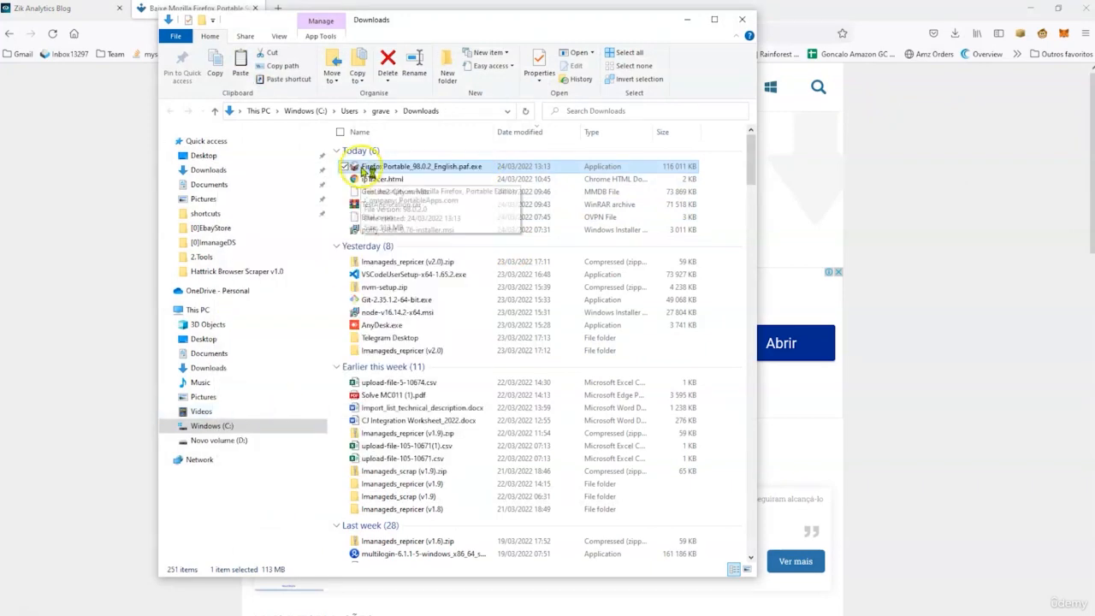
pyautogui.click(619, 425)
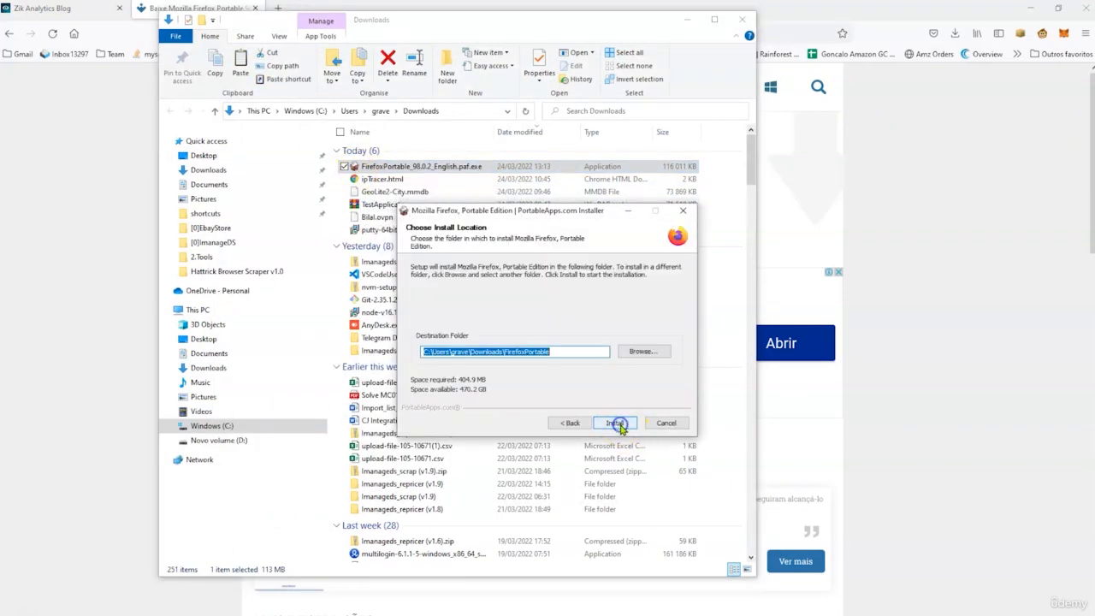
# Set the install destination to a new folder inside Desktop\Main and install.
pyautogui.click(643, 351)
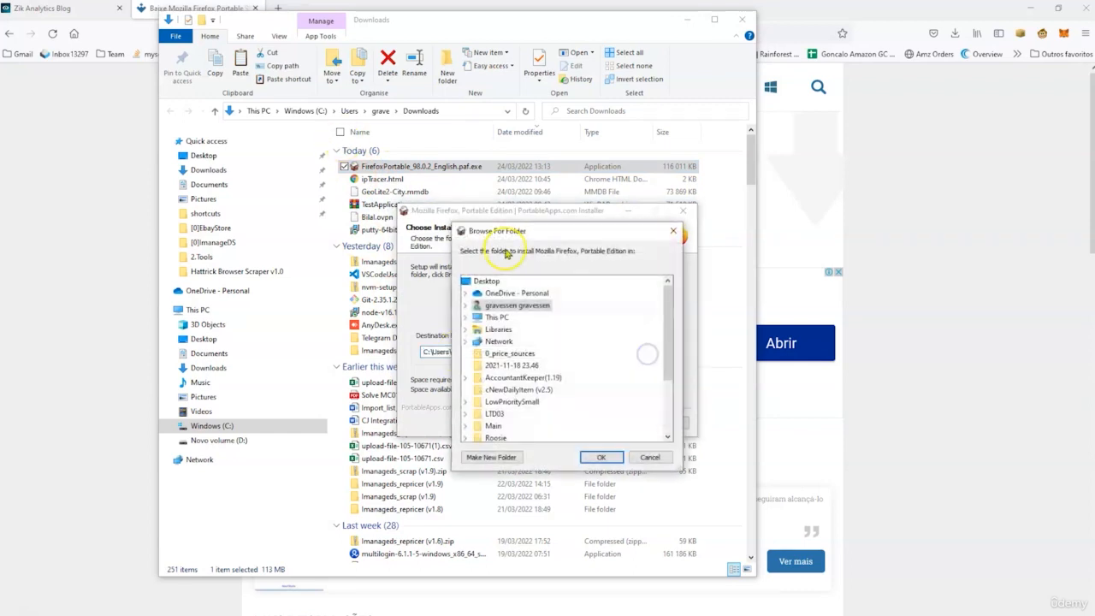
pyautogui.click(503, 318)
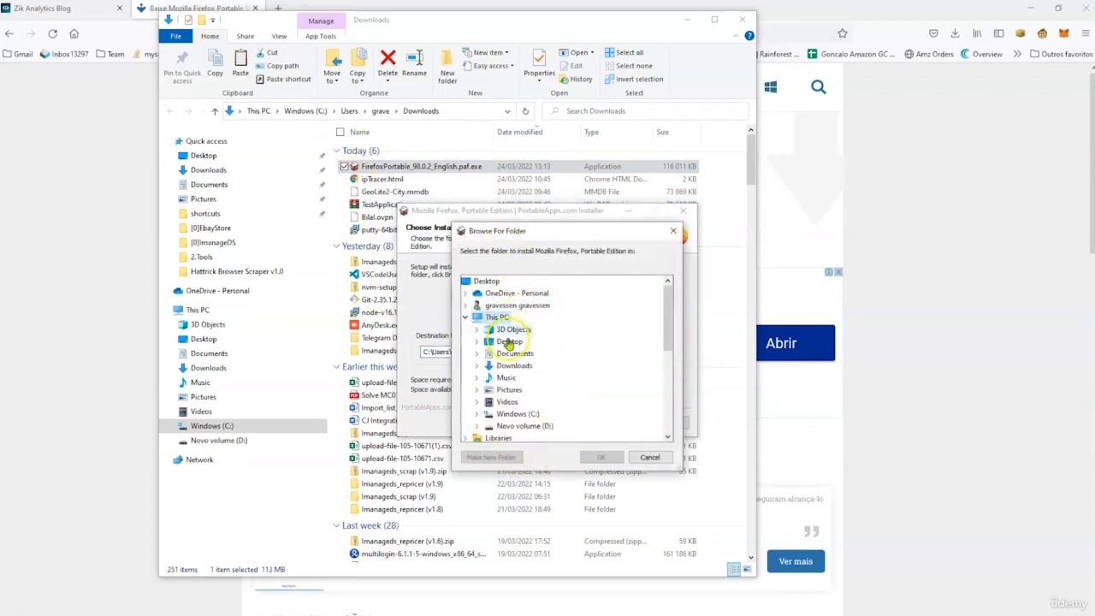
pyautogui.click(507, 341)
pyautogui.click(499, 457)
pyautogui.click(516, 365)
pyautogui.click(491, 456)
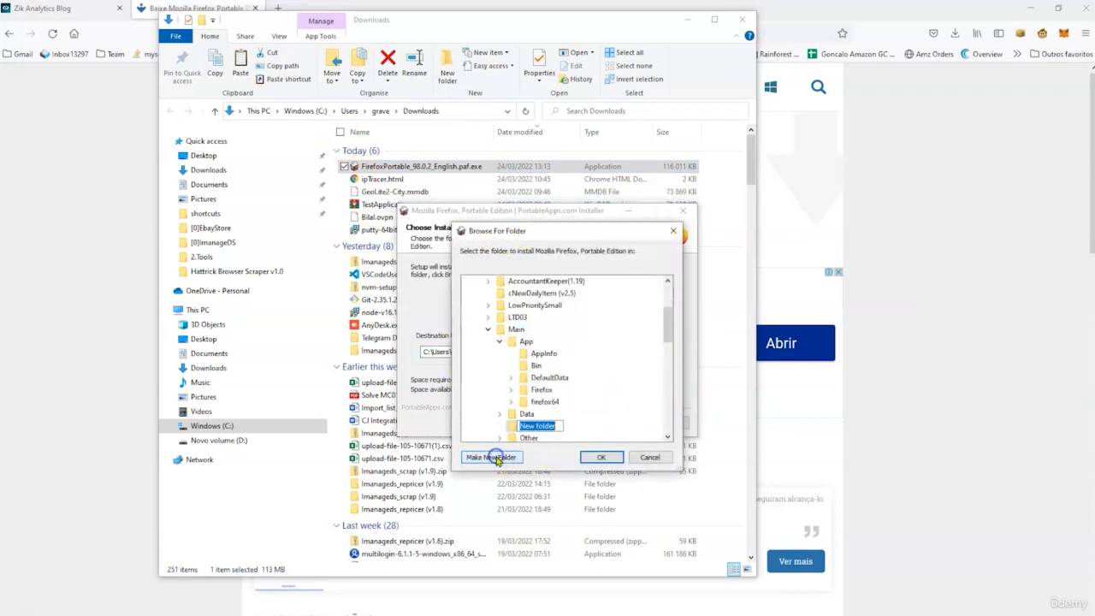
pyautogui.write('zik1')
pyautogui.click(599, 456)
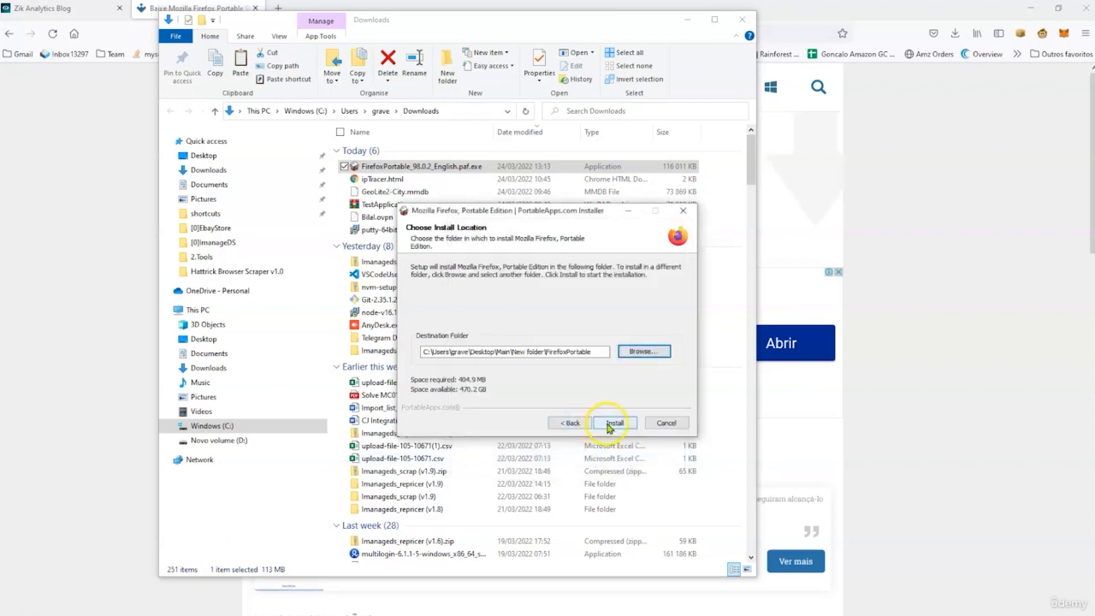
pyautogui.click(613, 423)
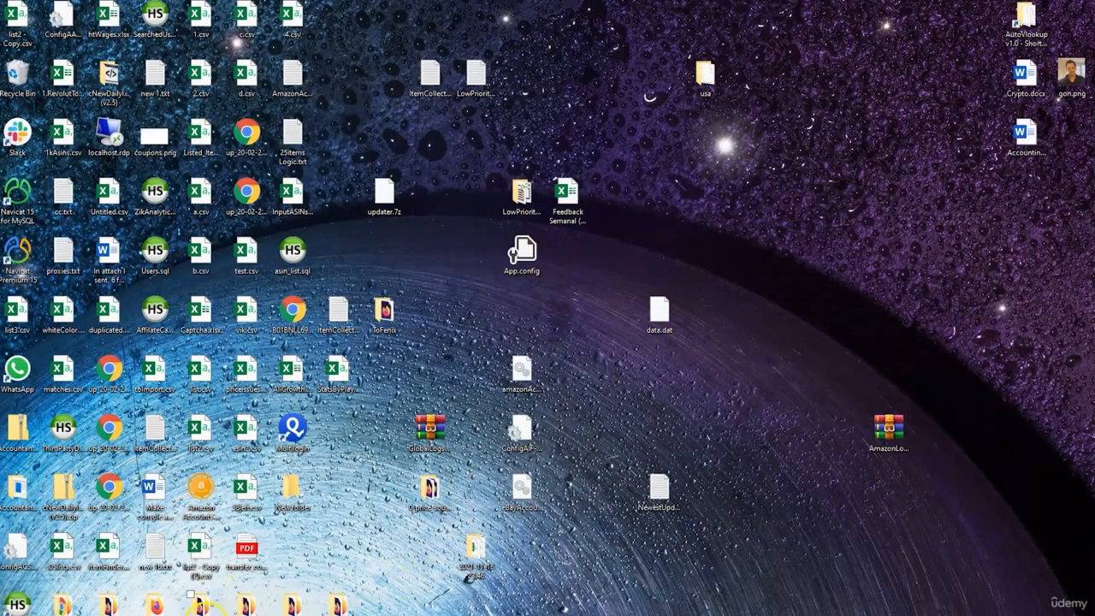
# Launch Firefox Portable, search Google for 'ipburget pluggin', and open the IPBurger add-on page.
pyautogui.doubleClick(102, 597)
pyautogui.doubleClick(415, 188)
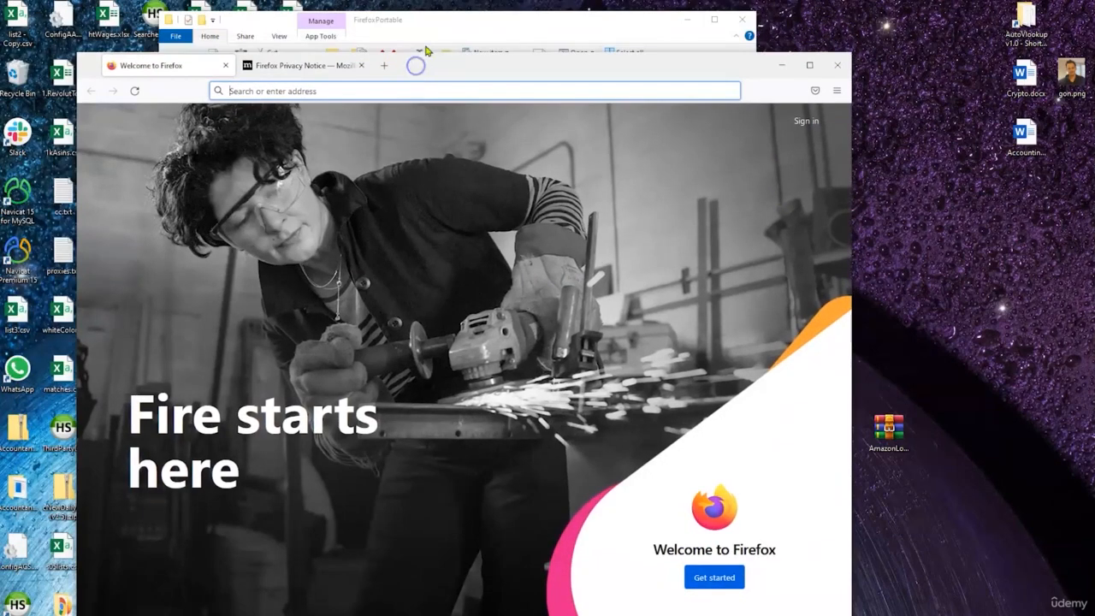
pyautogui.write('ipburget plu')
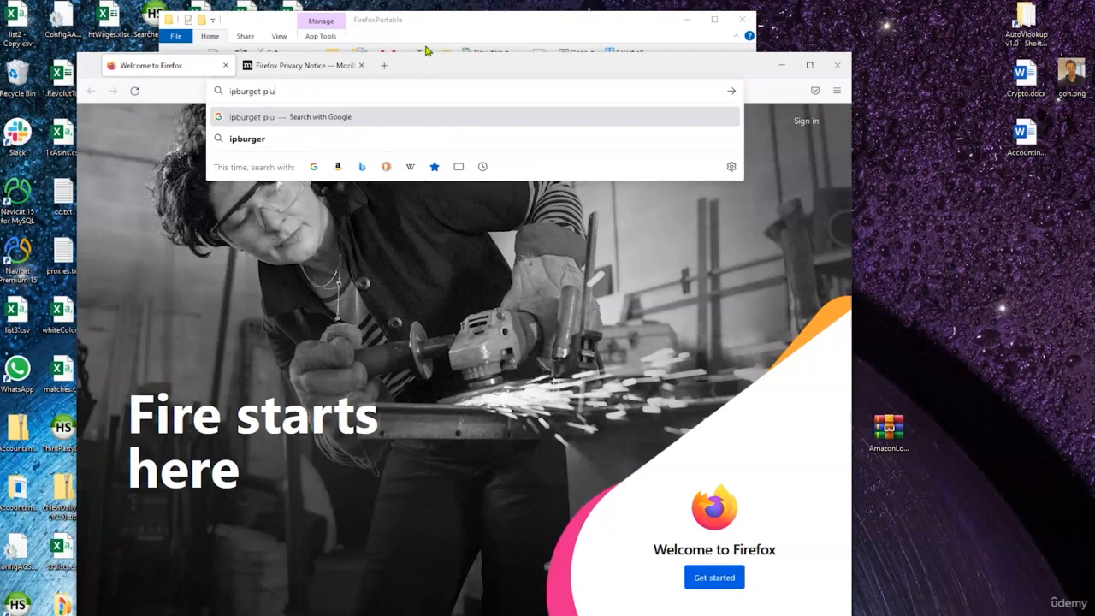
pyautogui.write('ggin')
pyautogui.press('Return')
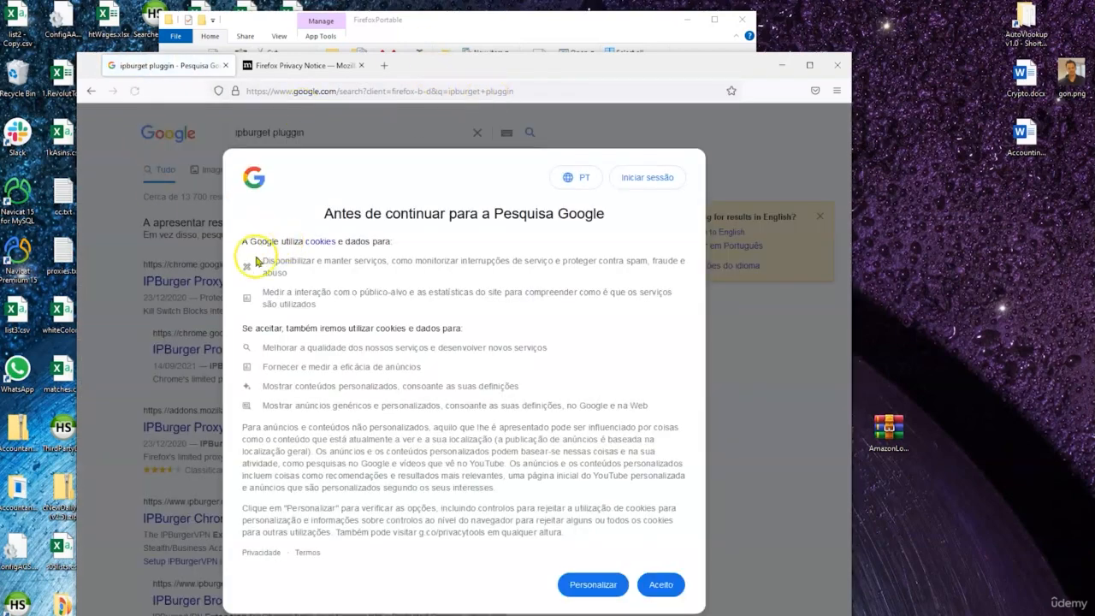
pyautogui.click(660, 588)
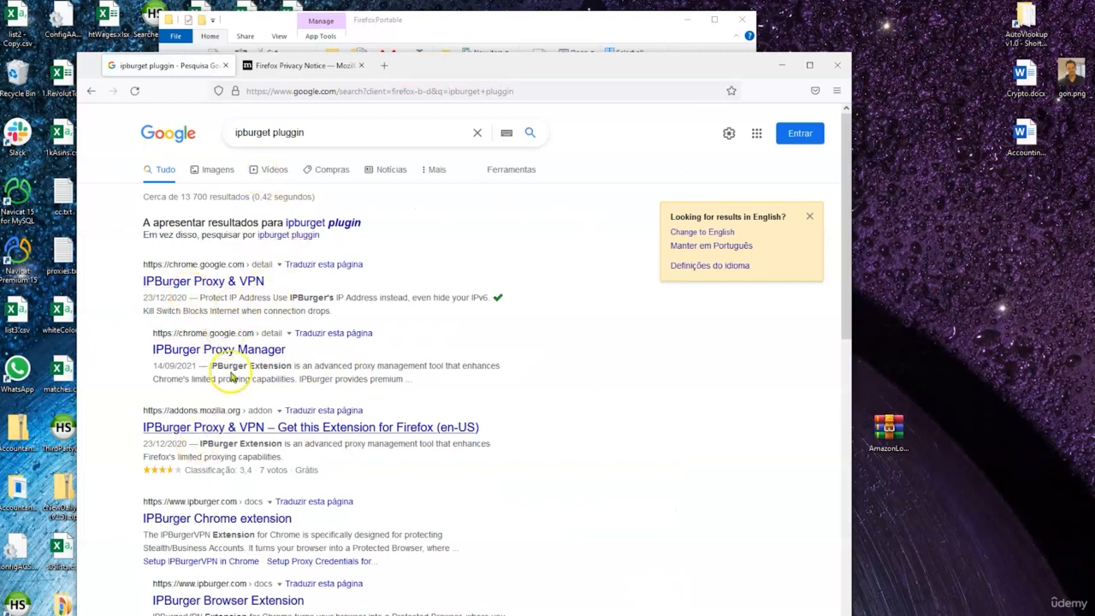
pyautogui.click(236, 424)
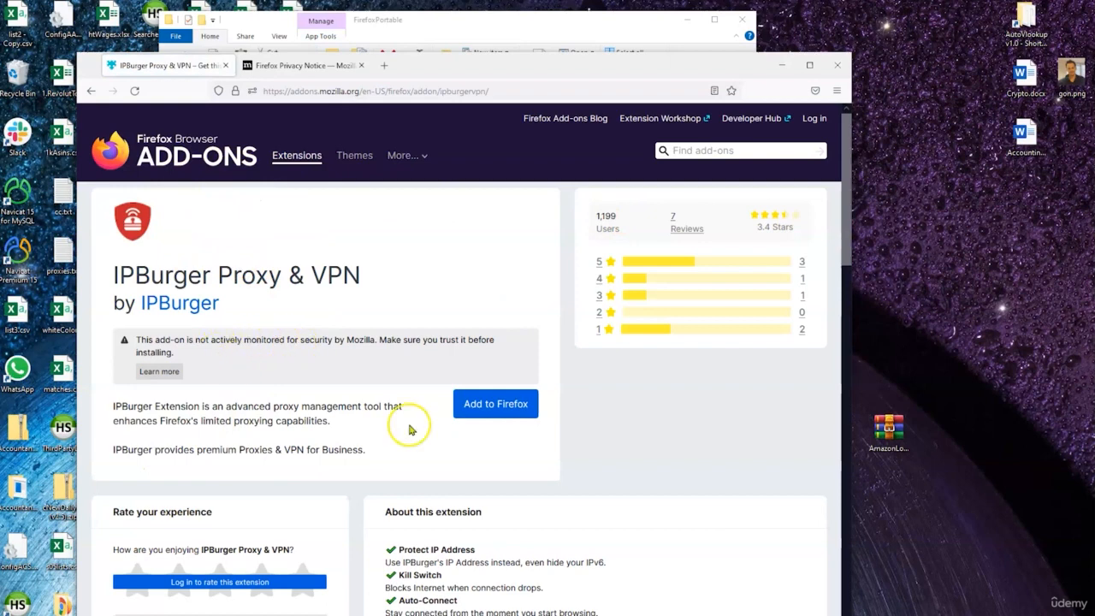
# Add the IPBurger Proxy & VPN extension to Firefox and confirm its permissions.
pyautogui.click(490, 410)
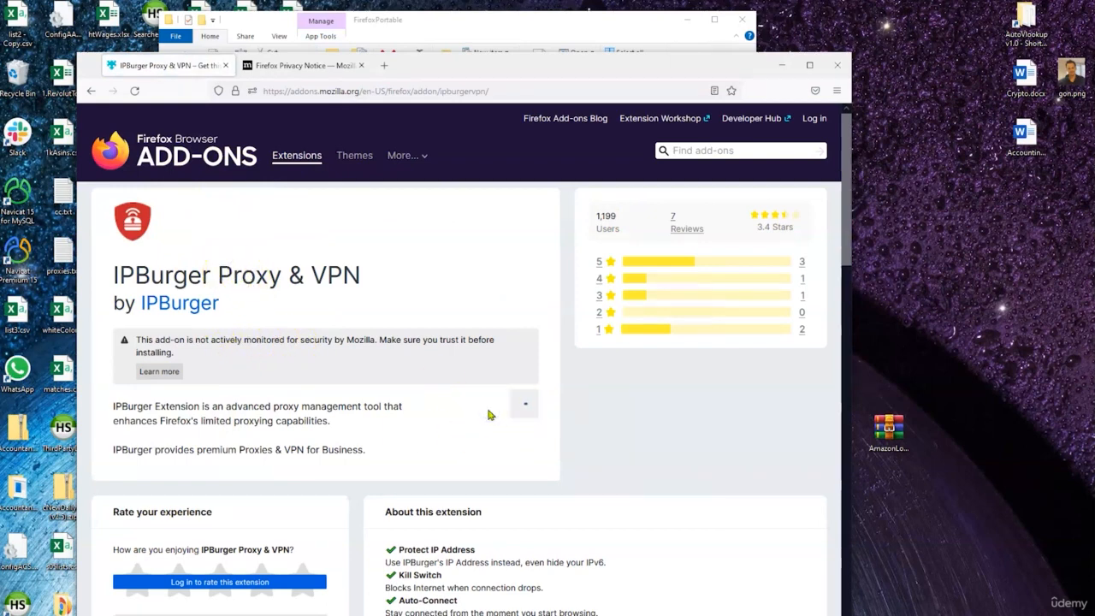
pyautogui.click(428, 214)
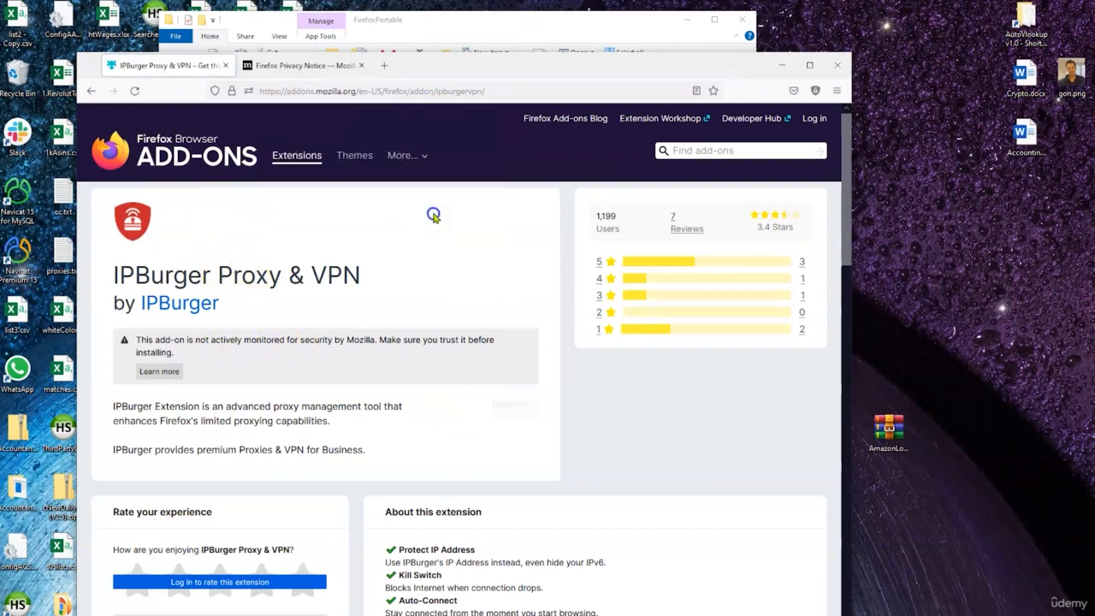
pyautogui.click(818, 179)
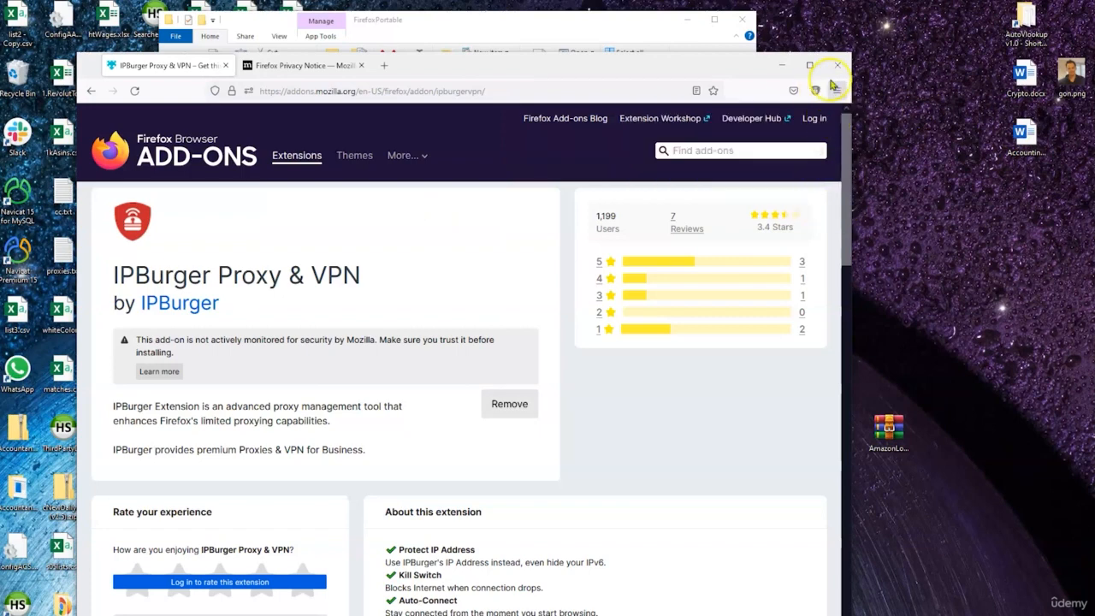
# Open the IPBurger extension's Settings from its toolbar icon.
pyautogui.click(815, 89)
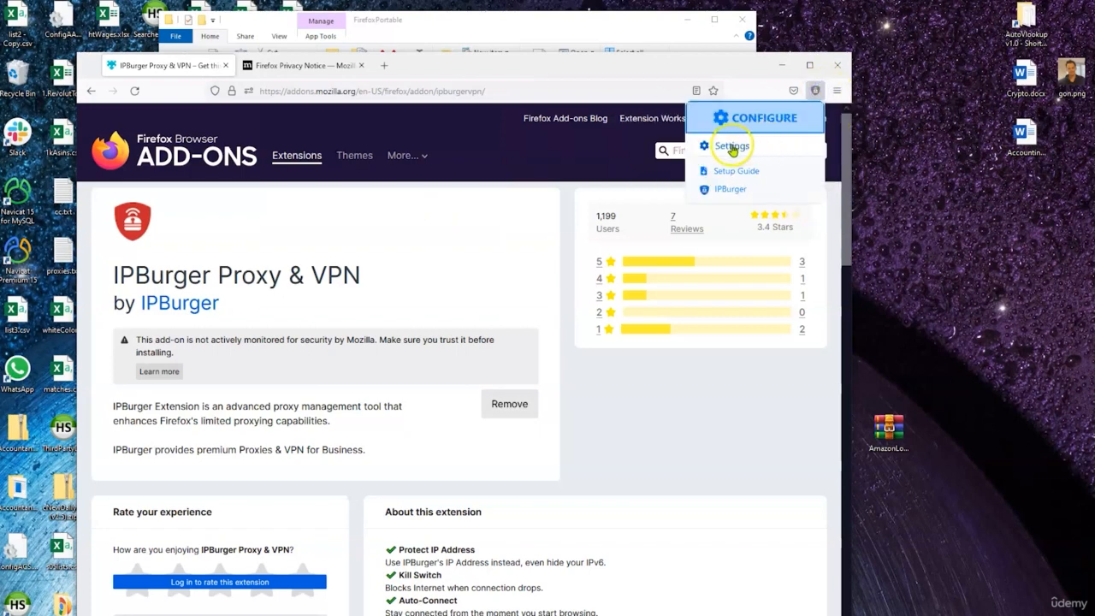
pyautogui.click(732, 147)
pyautogui.moveTo(568, 69); pyautogui.dragTo(701, 38)
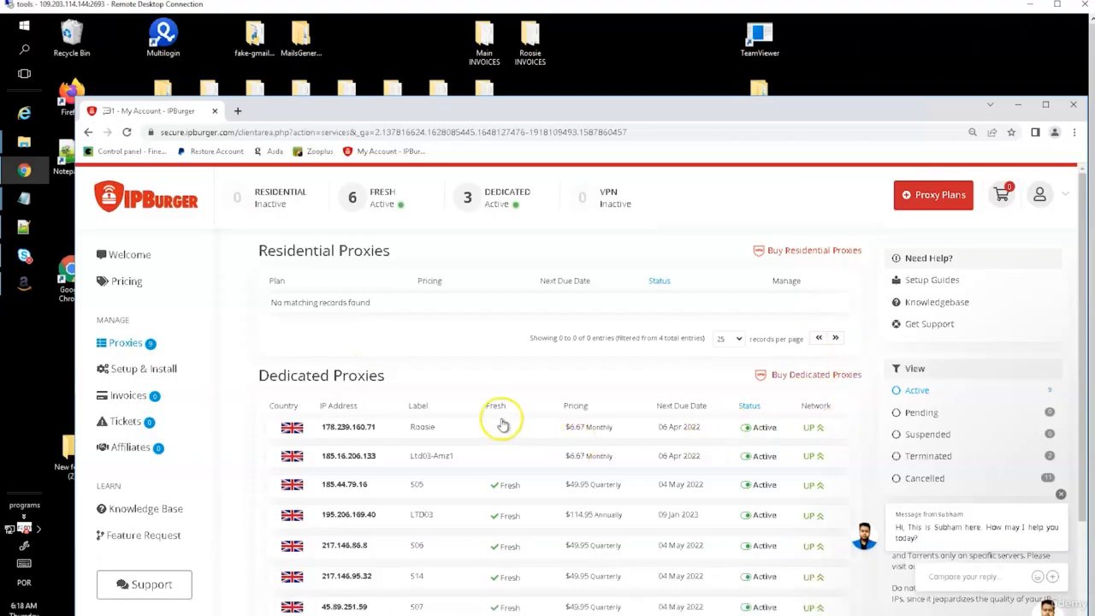
# Reveal the UK dedicated proxy's HTTPS proxy credentials, port 9443.
pyautogui.scroll(-2, 419, 453)
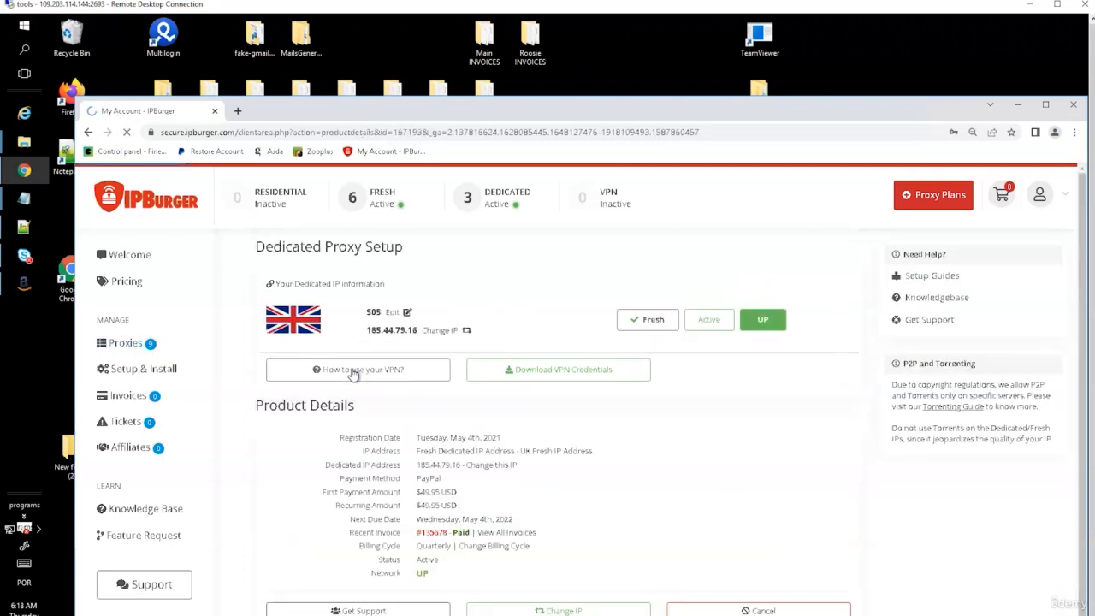
pyautogui.click(536, 362)
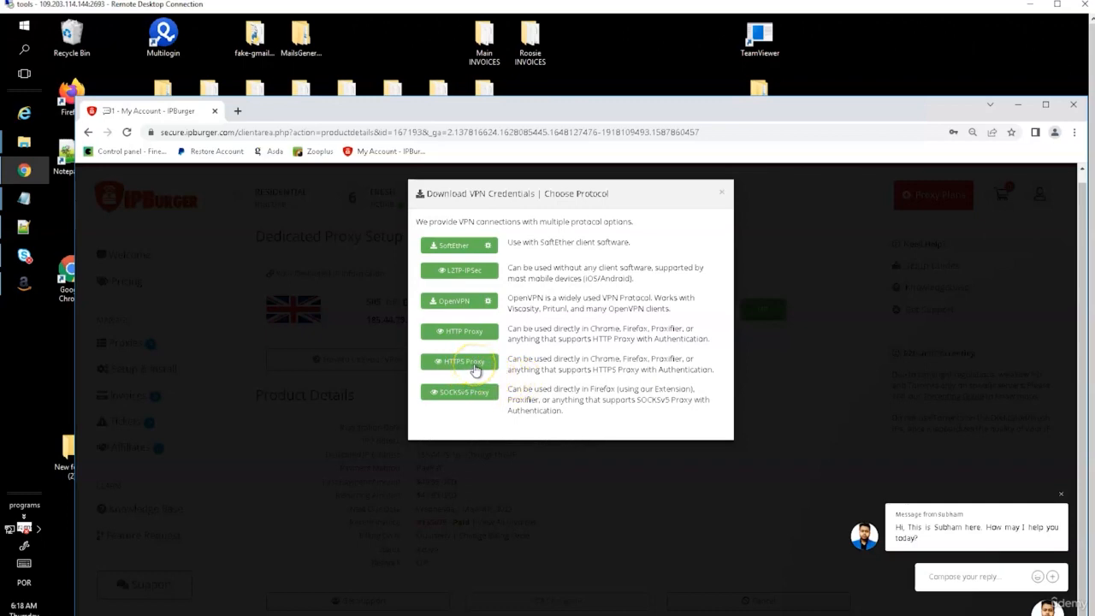
pyautogui.click(475, 369)
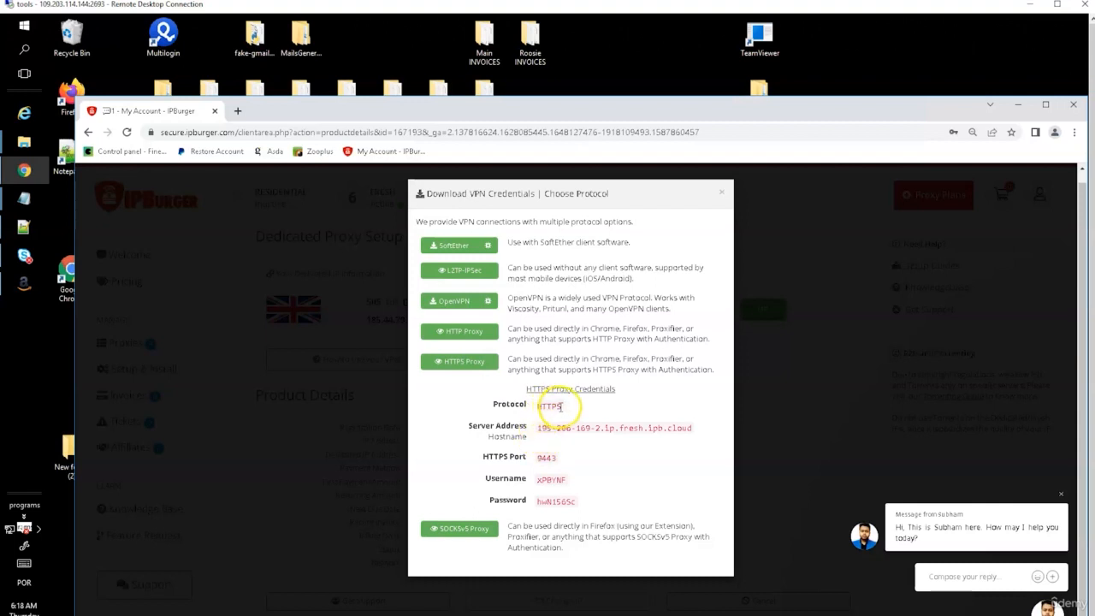
# Select the server hostname and return to the extension's settings in Firefox.
pyautogui.moveTo(535, 433)
pyautogui.mouseDown()
pyautogui.moveTo(697, 429)
pyautogui.moveTo(529, 428)
pyautogui.mouseUp()
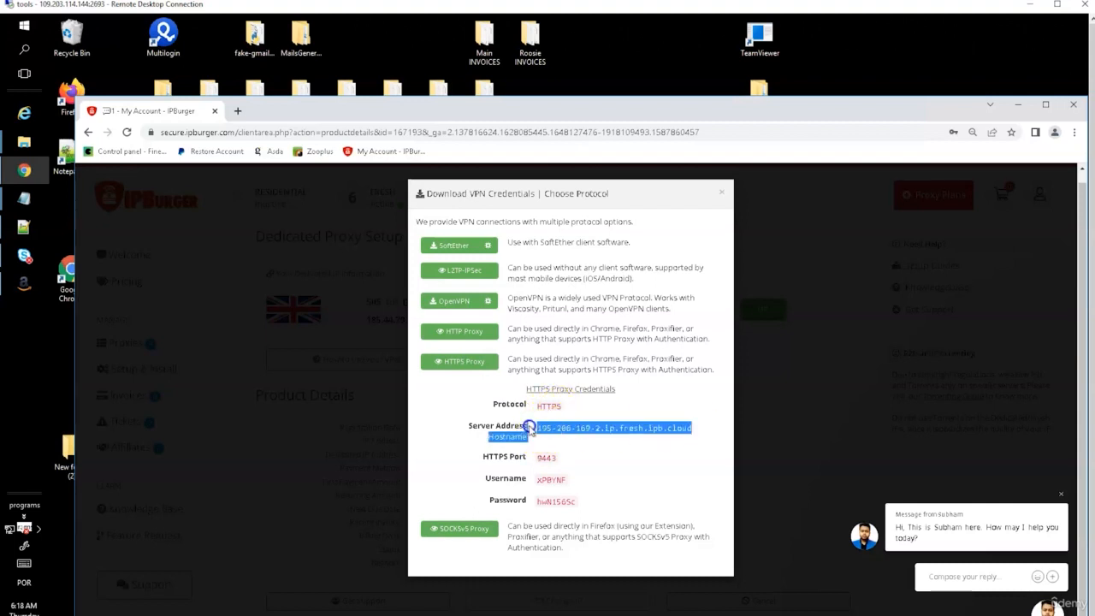
pyautogui.click(24, 283)
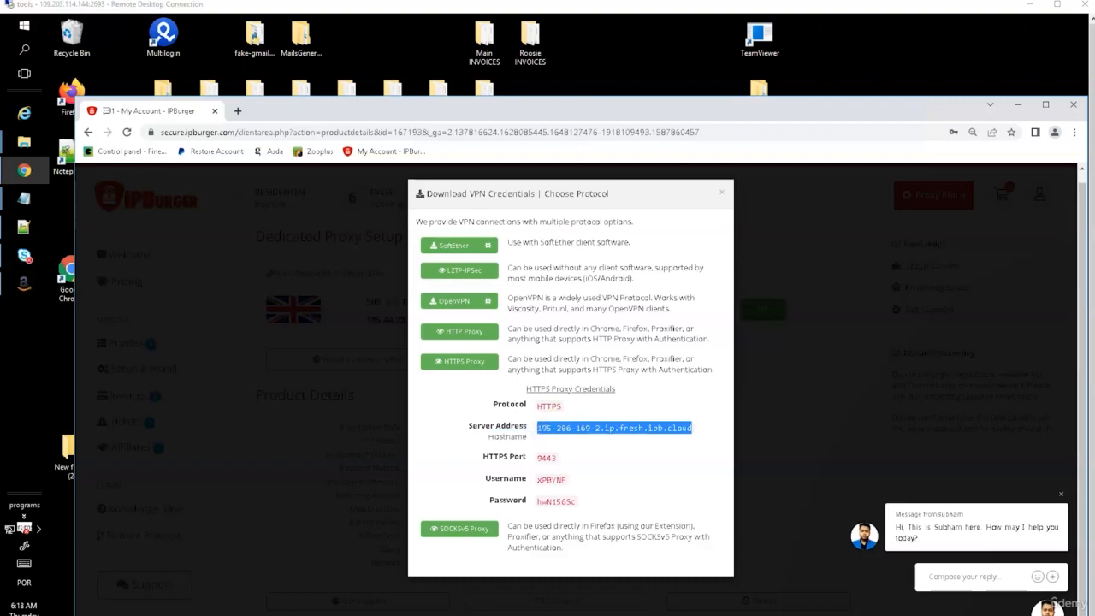
pyautogui.click(442, 322)
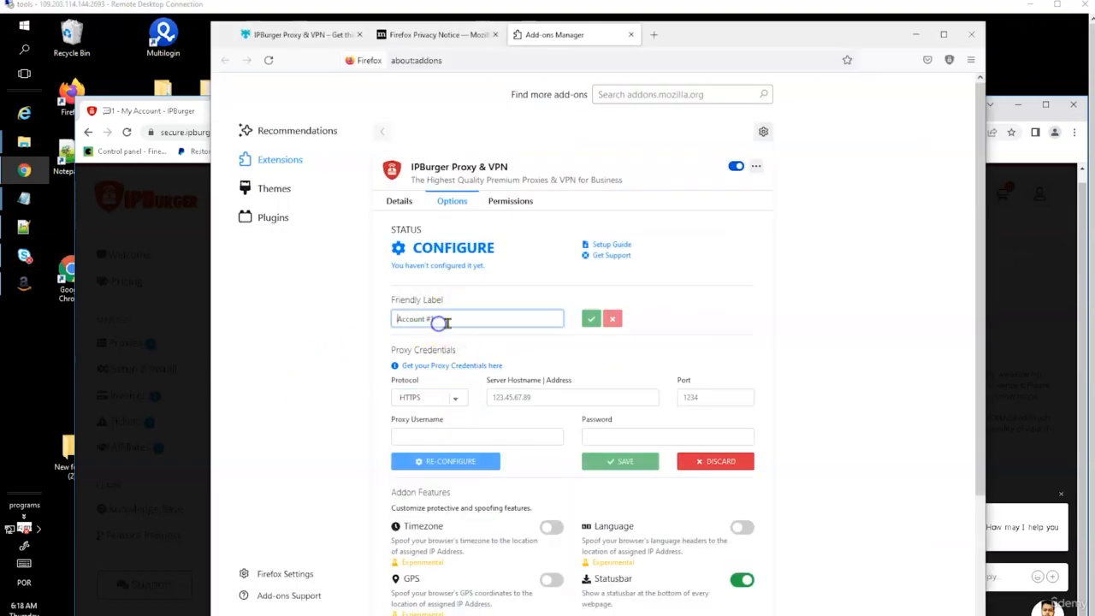
# Enter the label Ltd03 and paste the server hostname.
pyautogui.write('L')
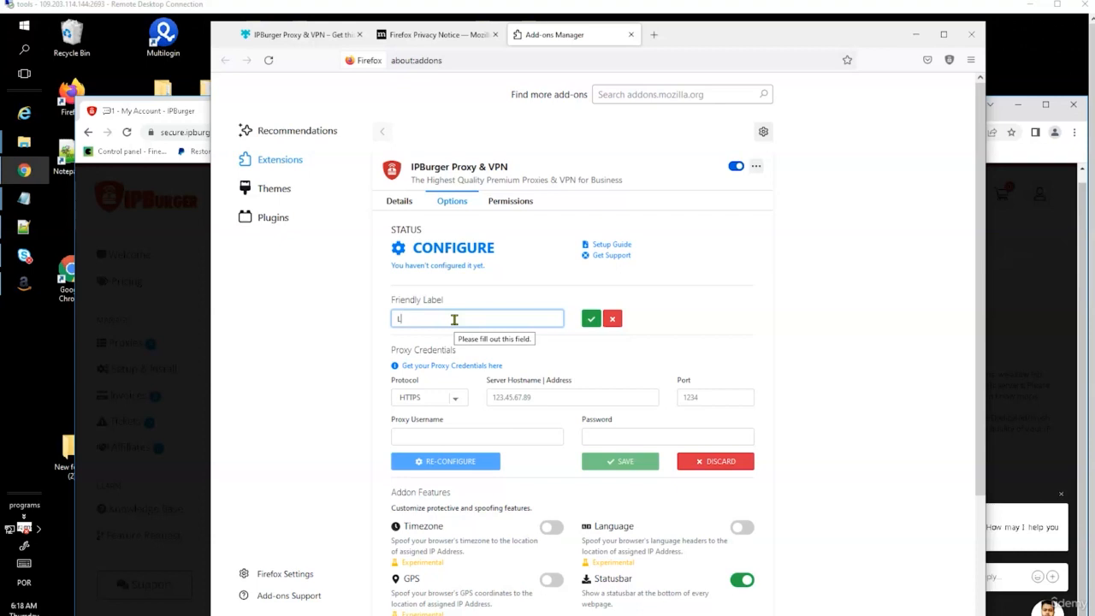
pyautogui.write('td03')
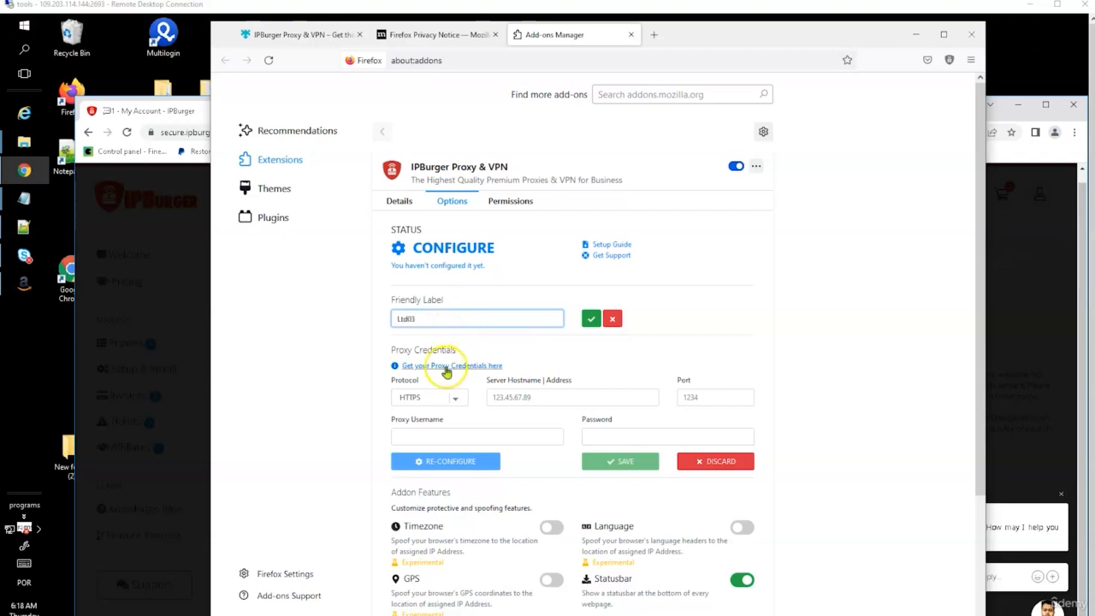
pyautogui.click(521, 396)
pyautogui.write('195-206-169-2.ip.fresh.ipb.cloud')
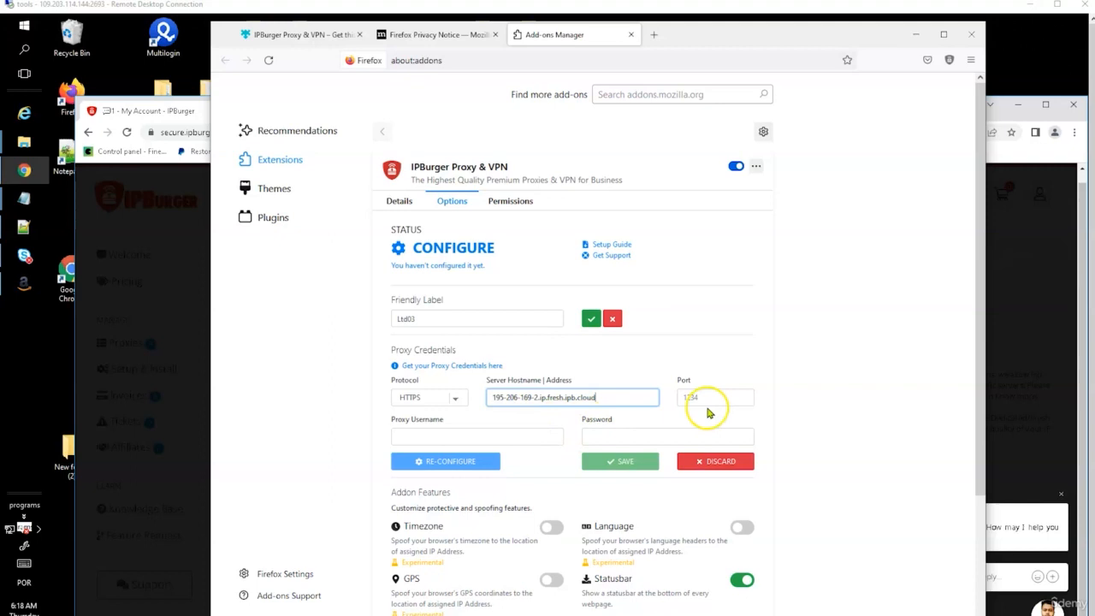
# Copy port 9443 and the proxy username from the credentials page into their fields.
pyautogui.hotkey('alt', 'Tab')
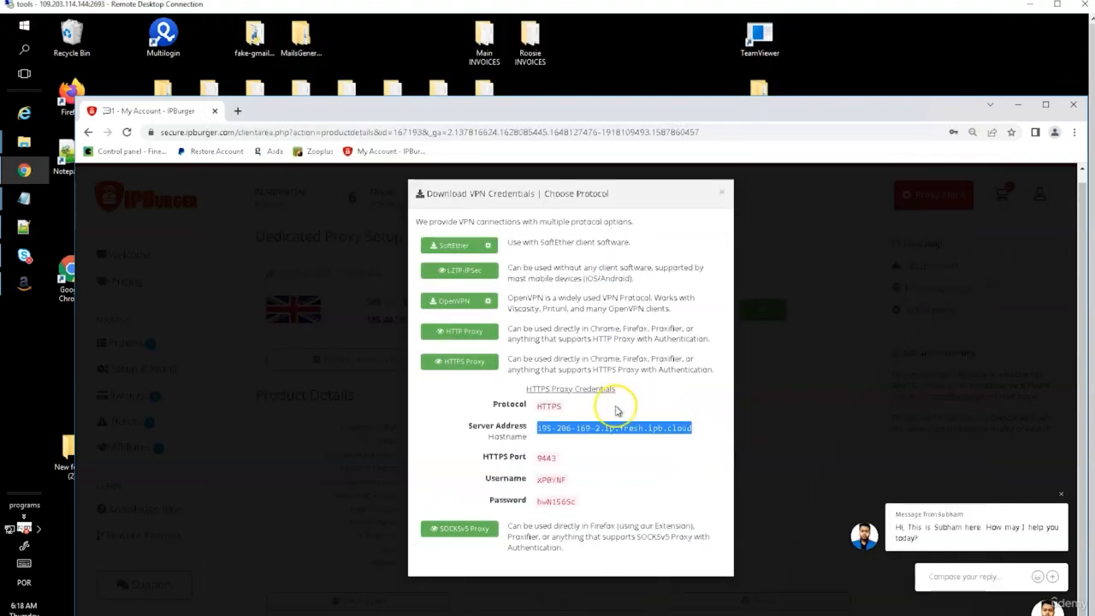
pyautogui.moveTo(552, 459); pyautogui.dragTo(535, 462)
pyautogui.hotkey('ctrl', 'c')
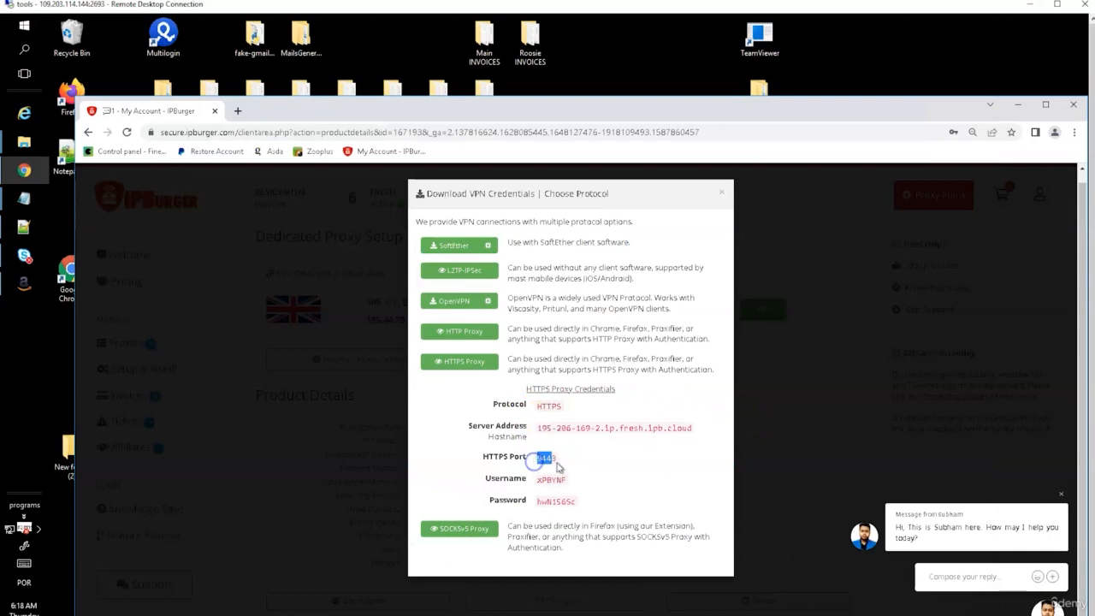
pyautogui.hotkey('alt', 'Tab')
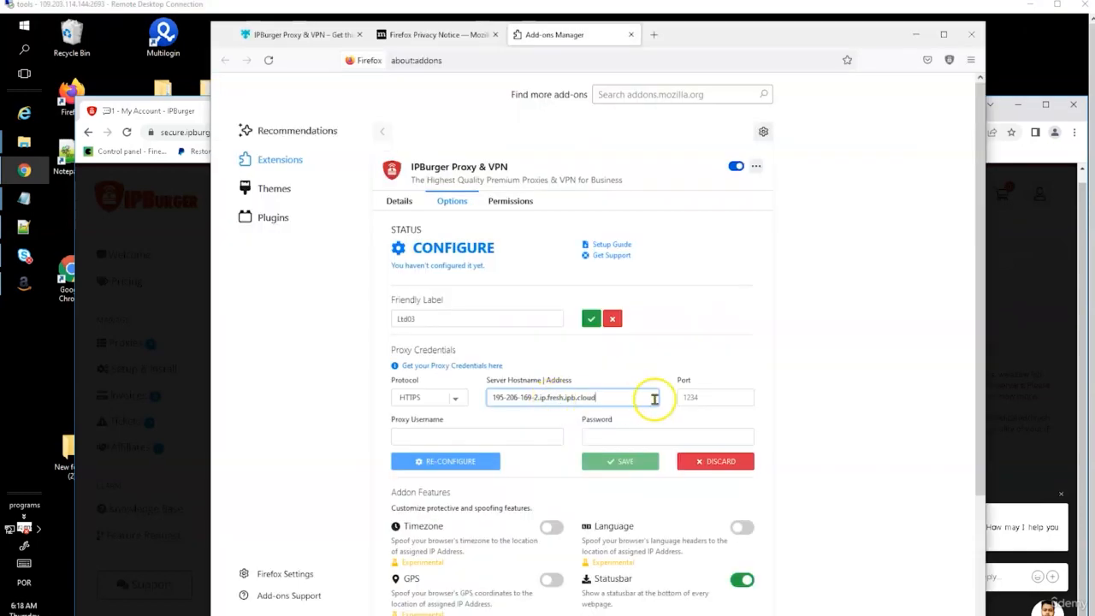
pyautogui.click(691, 396)
pyautogui.hotkey('ctrl', 'v')
pyautogui.hotkey('alt', 'Tab')
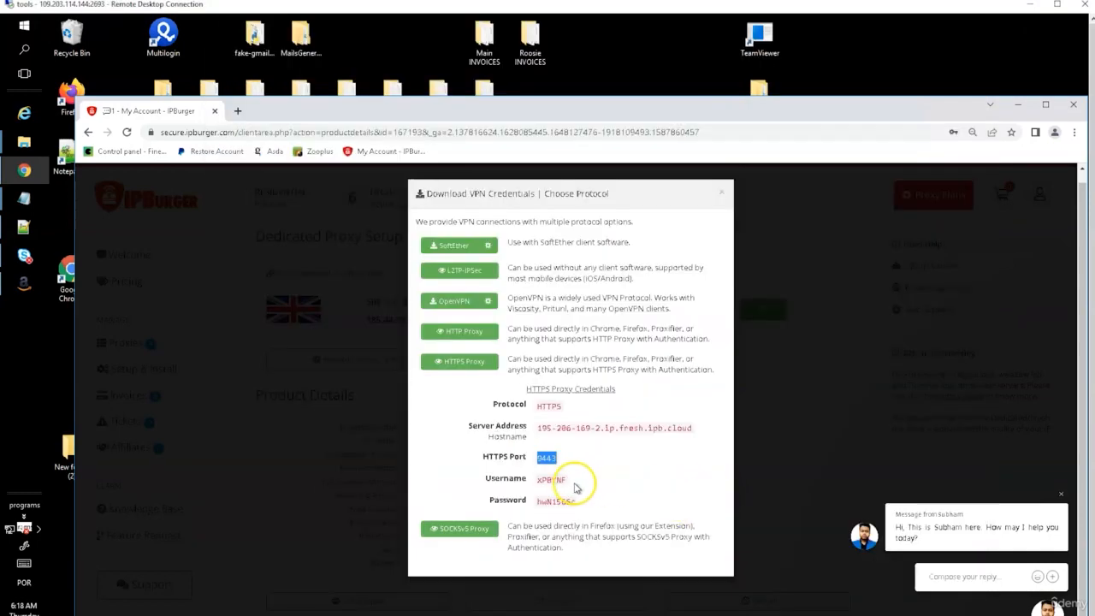
pyautogui.moveTo(566, 479); pyautogui.dragTo(547, 484)
pyautogui.hotkey('alt', 'Tab')
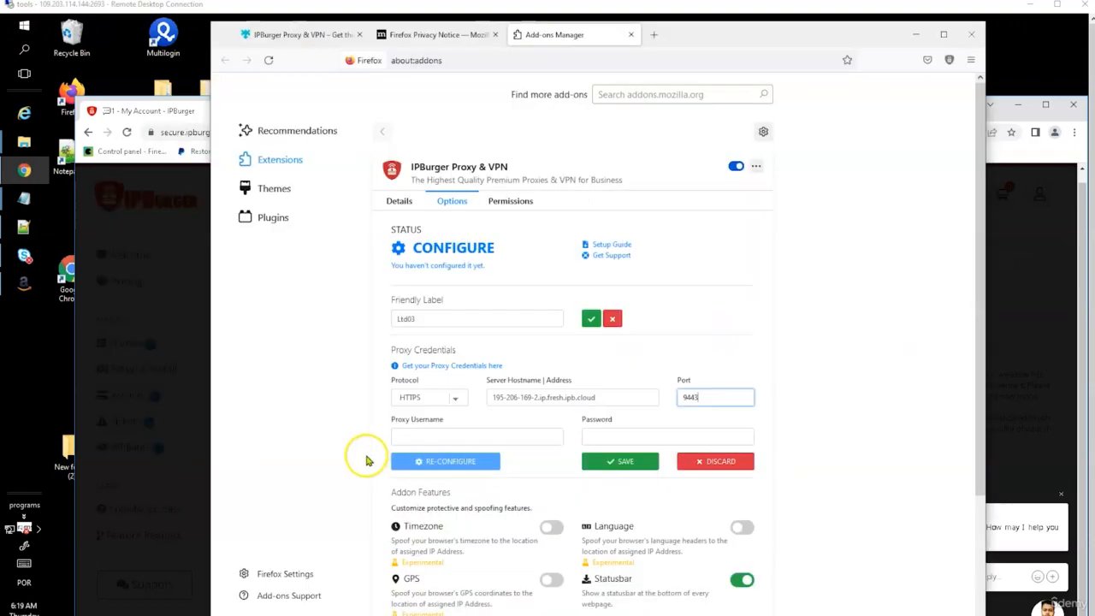
pyautogui.click(398, 438)
pyautogui.write('xPBYNF')
# Copy the proxy password from the credentials page into the Password field.
pyautogui.hotkey('alt', 'Tab')
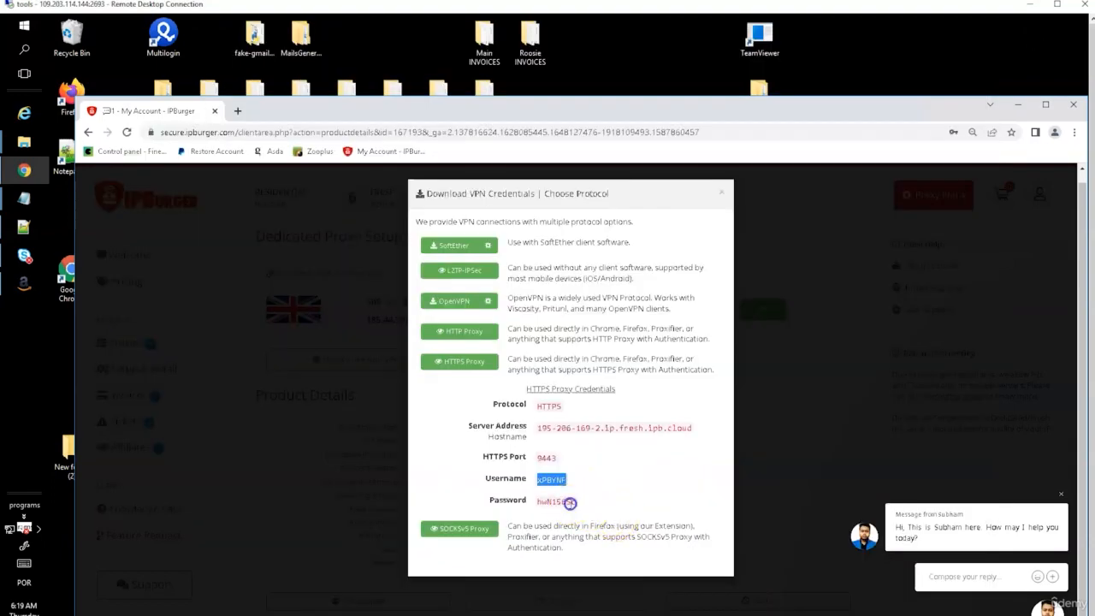
pyautogui.moveTo(575, 502); pyautogui.dragTo(535, 501)
pyautogui.hotkey('ctrl', 'c')
pyautogui.click(567, 500)
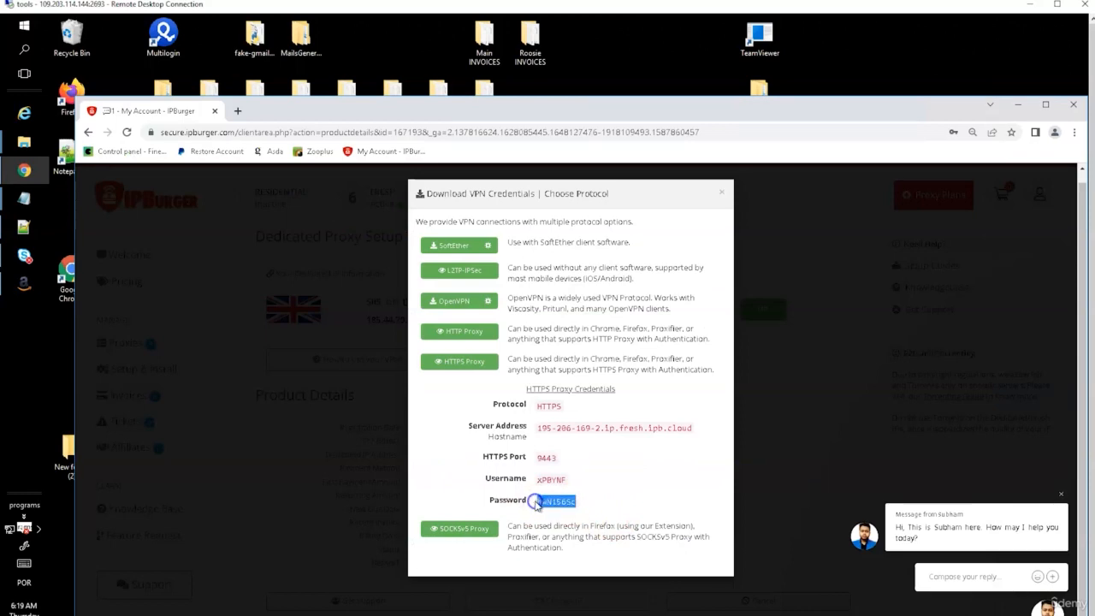
pyautogui.hotkey('alt', 'Tab')
pyautogui.click(653, 436)
pyautogui.hotkey('ctrl', 'v')
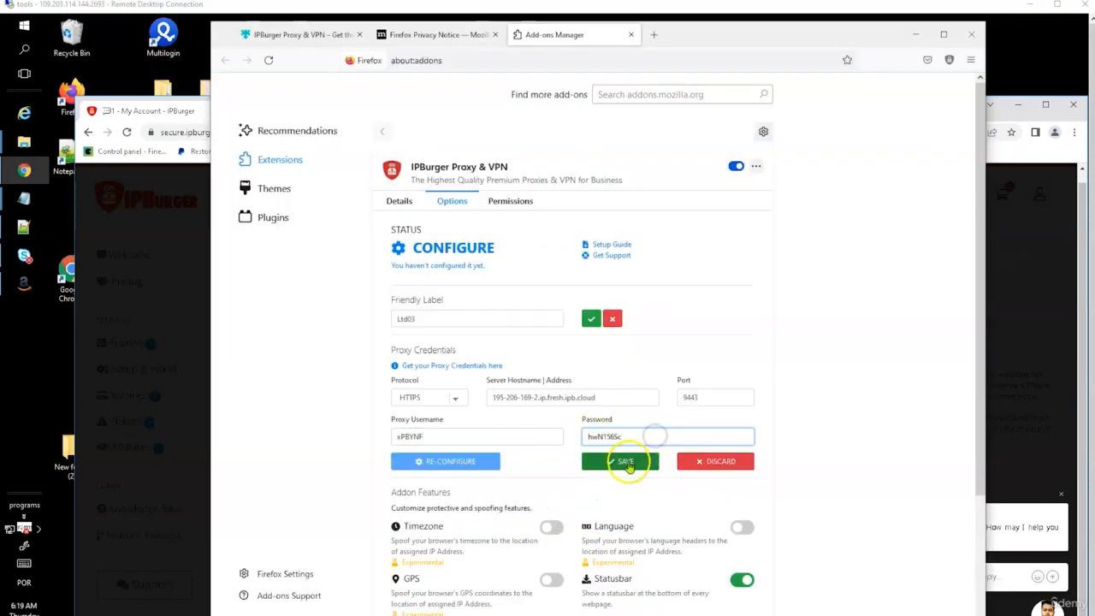
# Save the IPBurger proxy settings and check the extension's connection status.
pyautogui.click(627, 463)
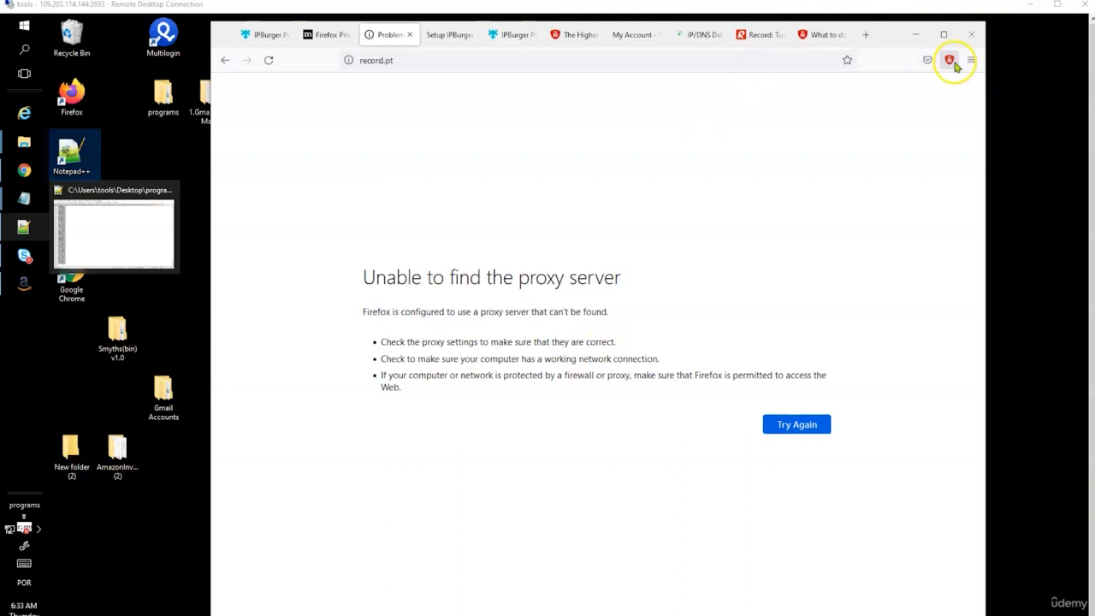
pyautogui.click(952, 62)
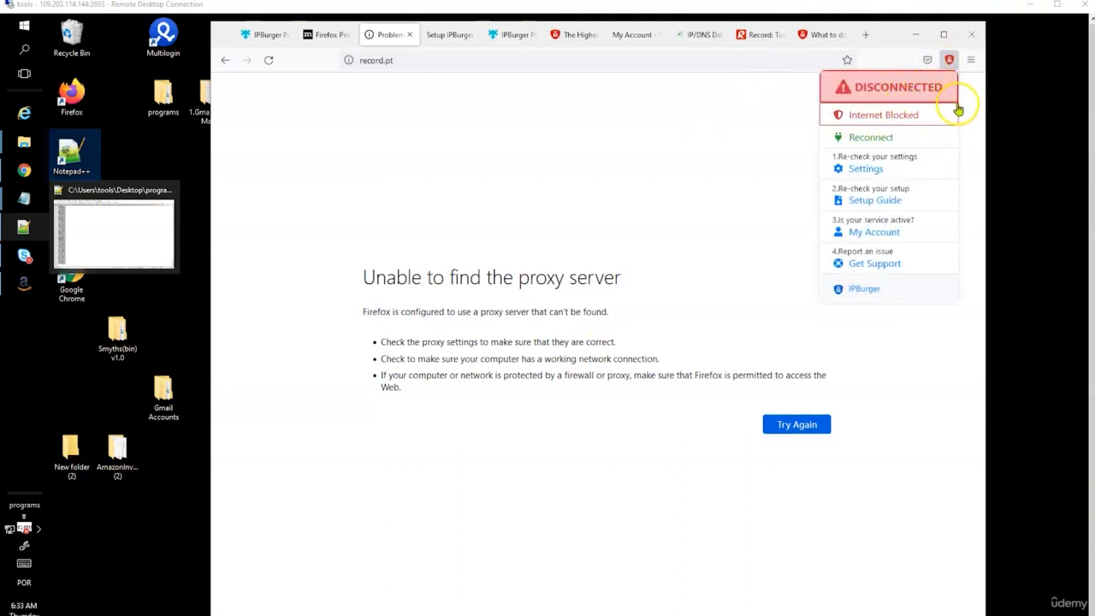
# Load google.com, then open the IPBurger settings showing the invalid credentials error.
pyautogui.click(413, 57)
pyautogui.write('google.com')
pyautogui.press('Return')
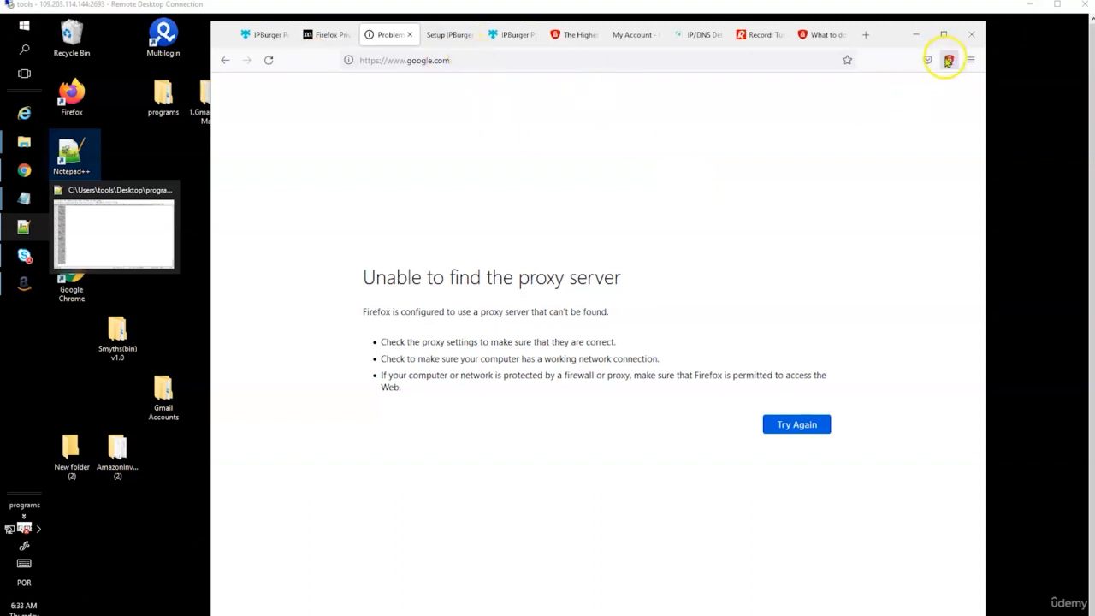
pyautogui.click(947, 61)
pyautogui.click(882, 171)
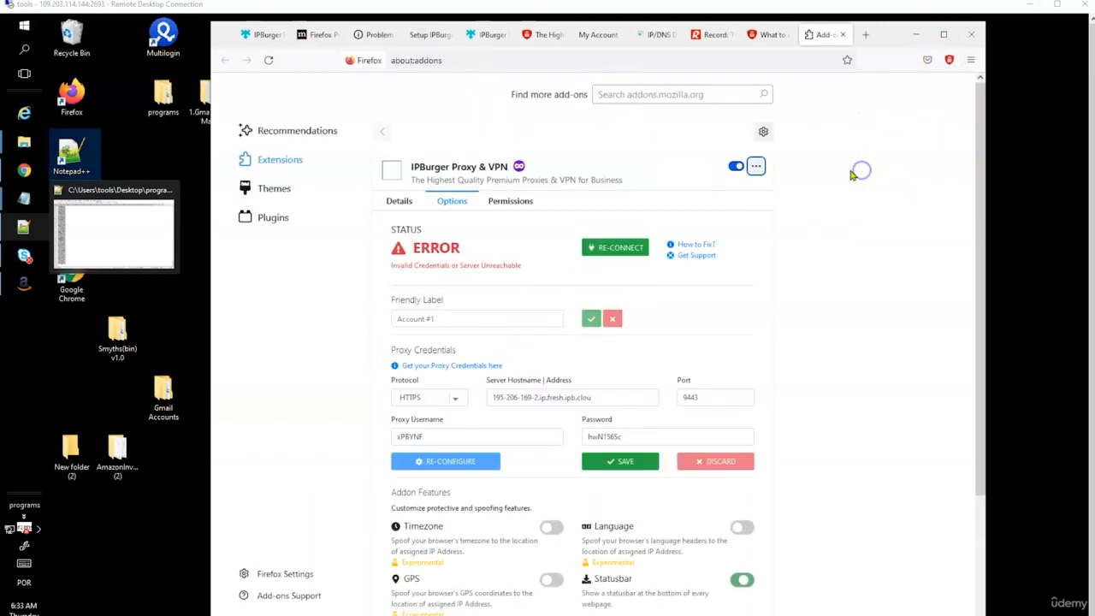
# Add the missing 'd' to the server hostname and save, repeating the fix once more.
pyautogui.click(601, 401)
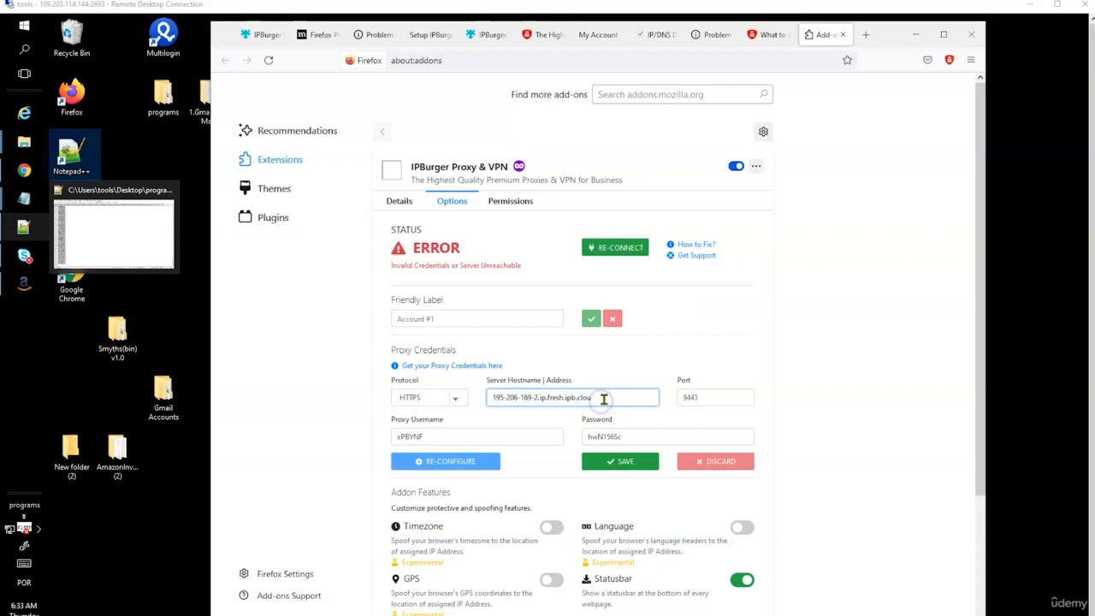
pyautogui.write('d')
pyautogui.click(596, 392)
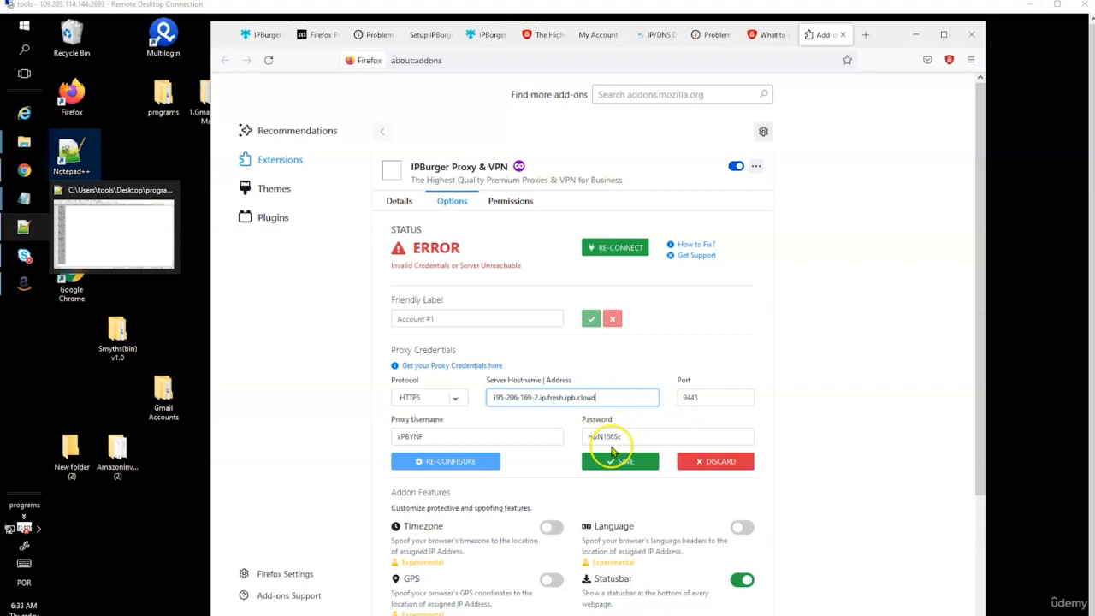
pyautogui.click(611, 455)
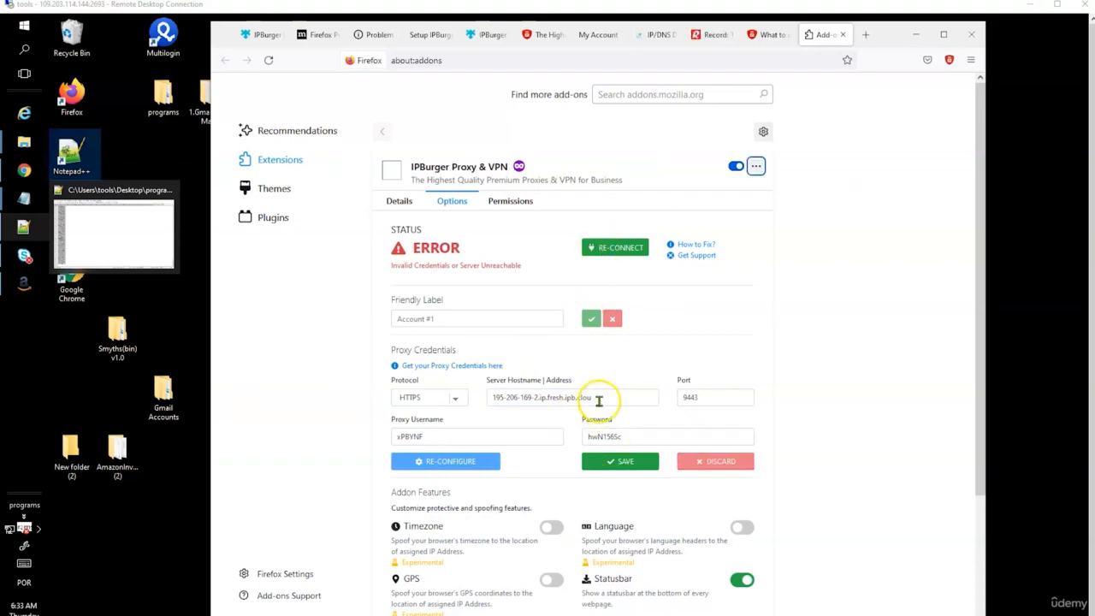
pyautogui.click(601, 400)
pyautogui.write('d')
pyautogui.click(596, 398)
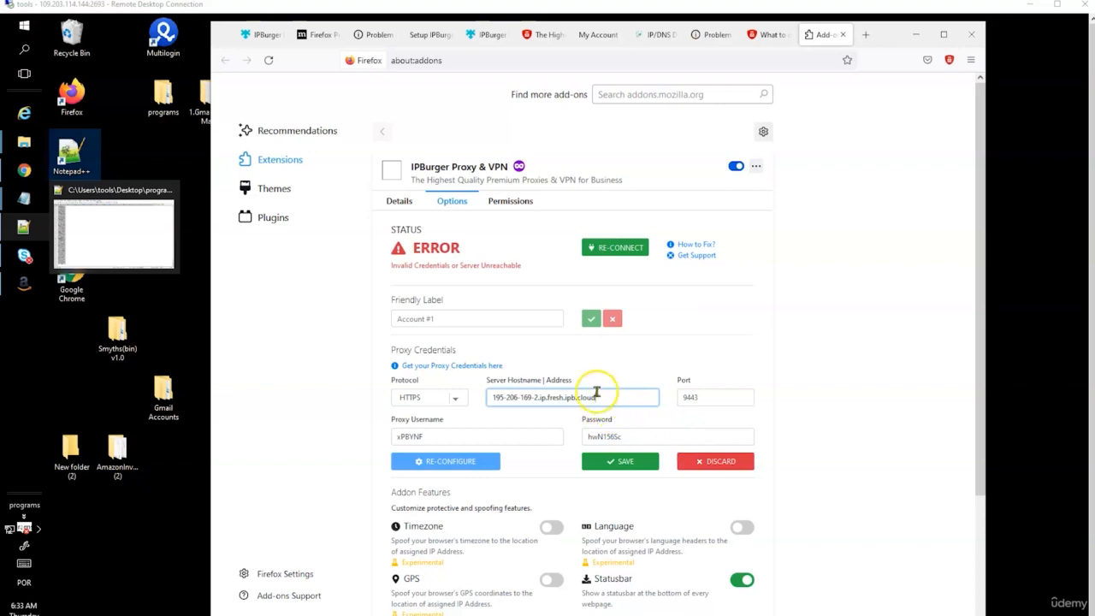
pyautogui.click(622, 457)
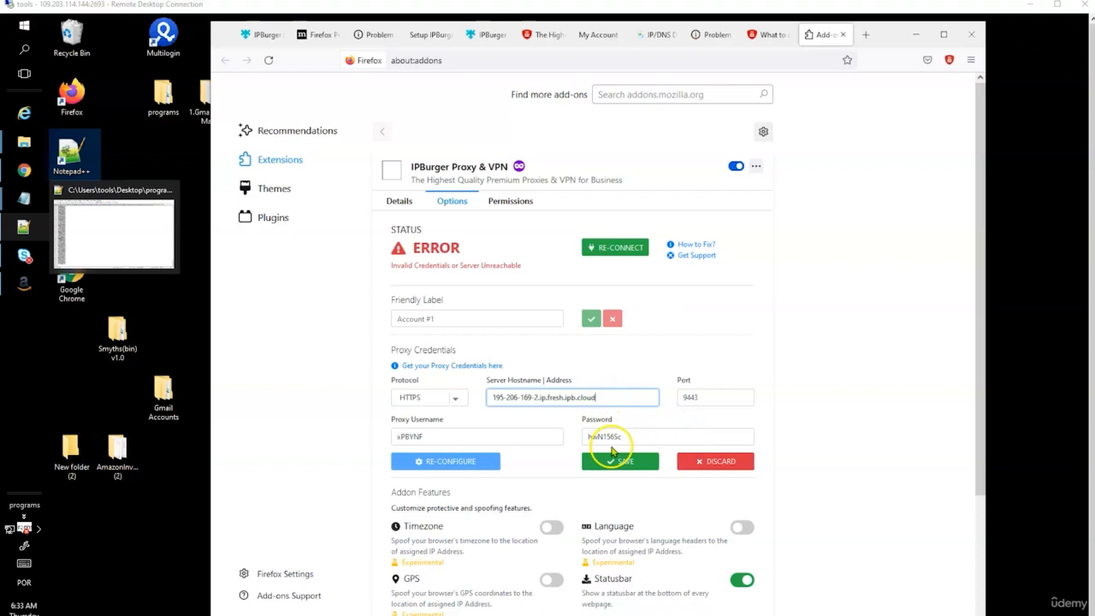
# Save the hostname ending in ipb.cloud until the status reads PROTECTED, United Kingdom.
pyautogui.click(612, 453)
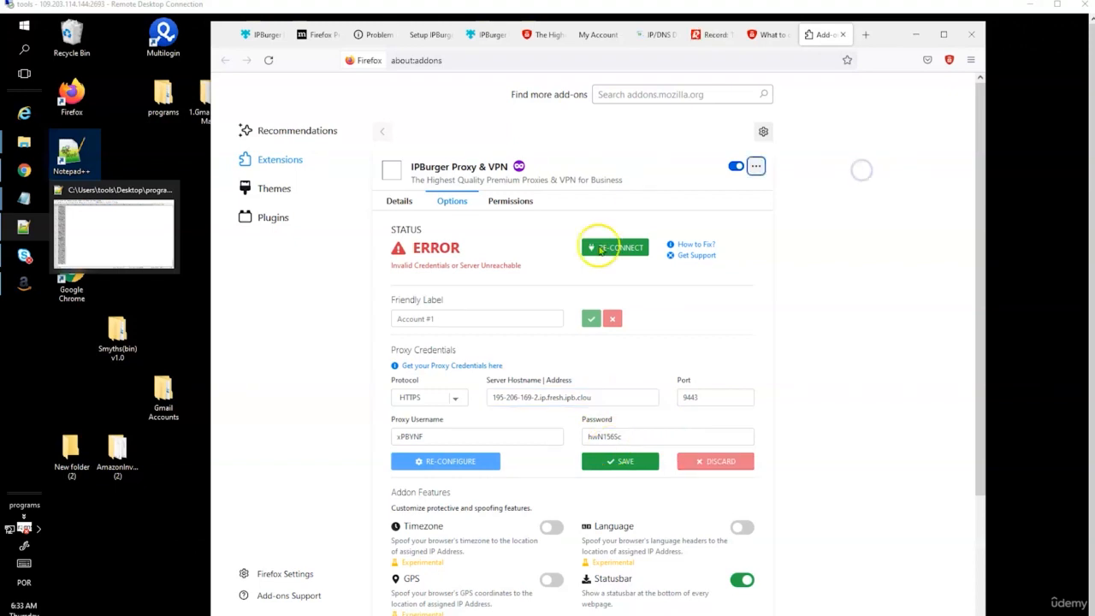
pyautogui.click(601, 400)
pyautogui.write('d')
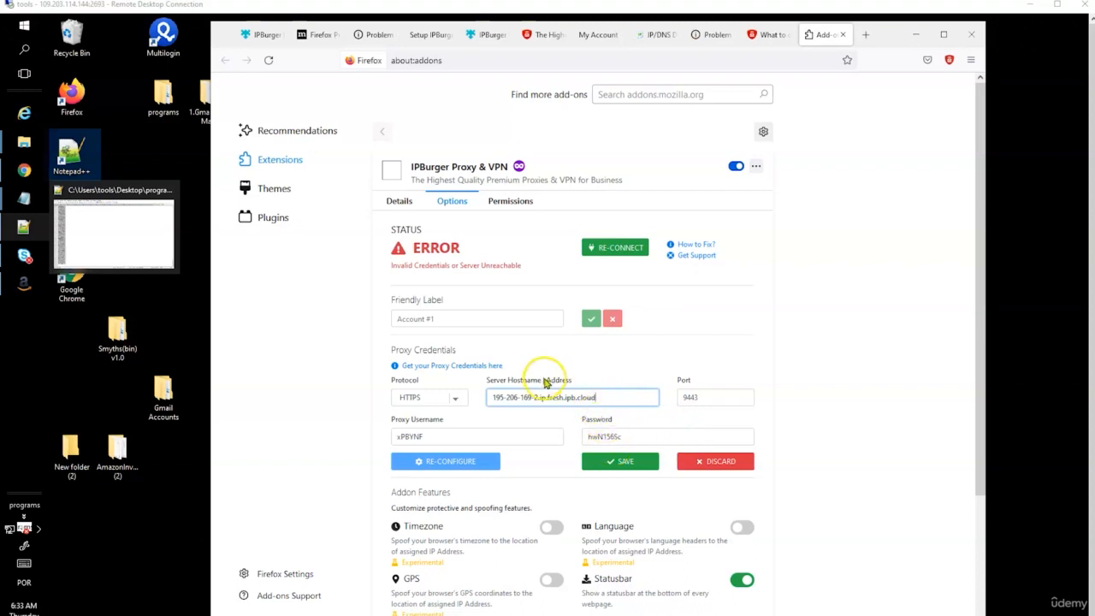
pyautogui.click(625, 462)
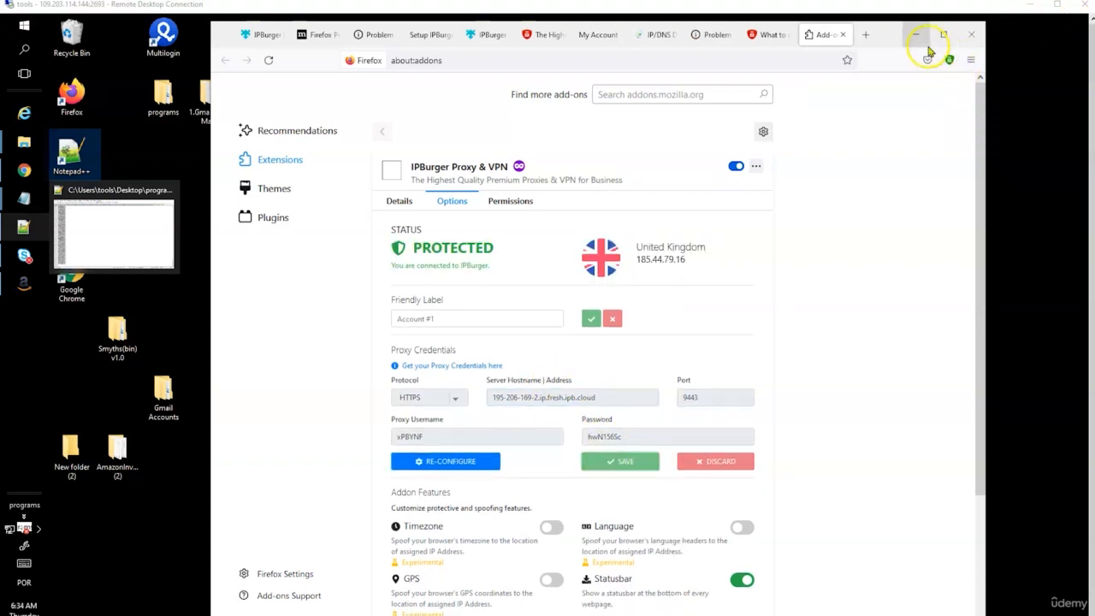
pyautogui.click(506, 62)
# Load ebay.com, check IPBurger shows PROTECTED in United Kingdom, and re-open its credentials for editing.
pyautogui.write('ebay.co')
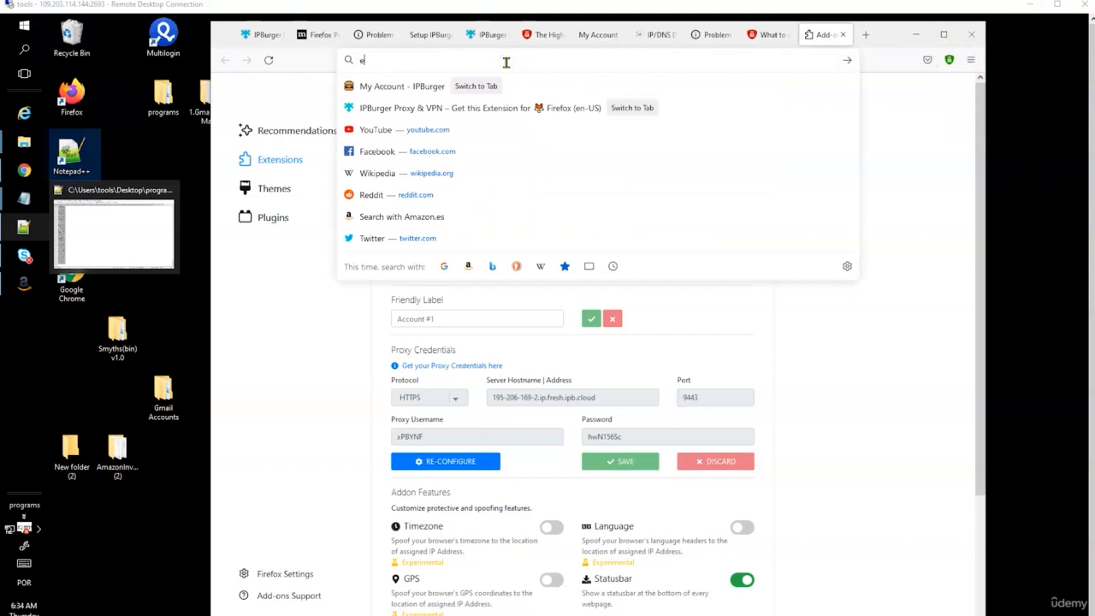
pyautogui.write('m')
pyautogui.press('Return')
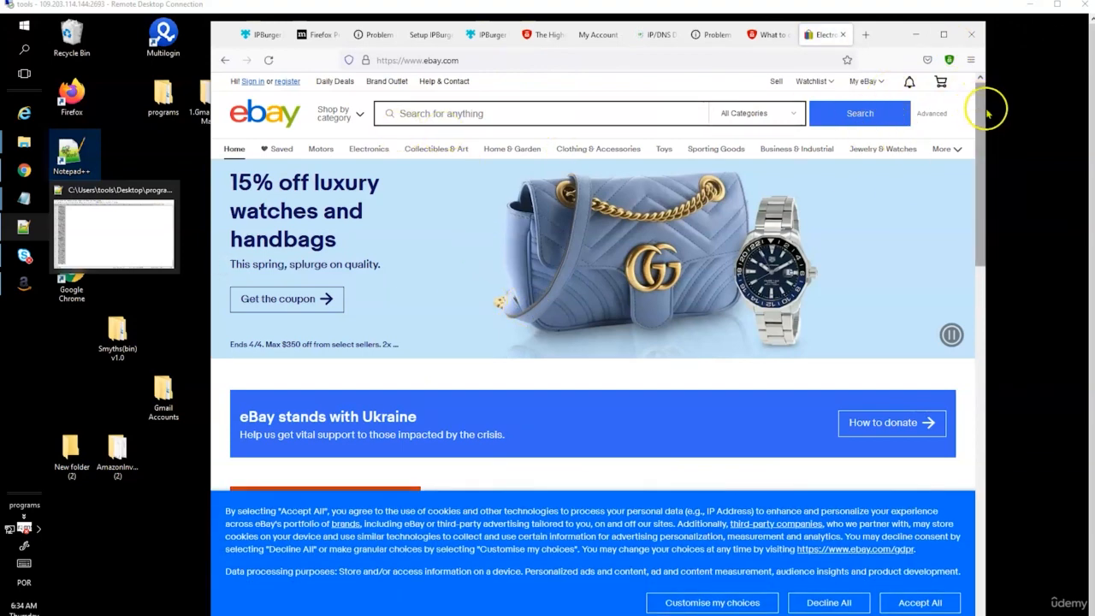
pyautogui.click(948, 60)
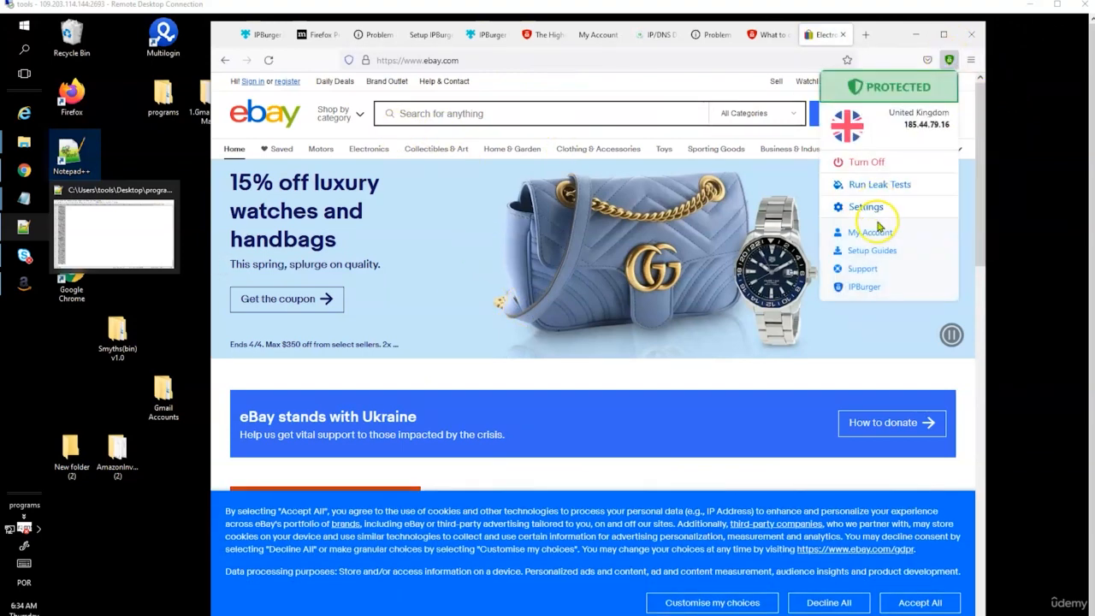
pyautogui.click(873, 214)
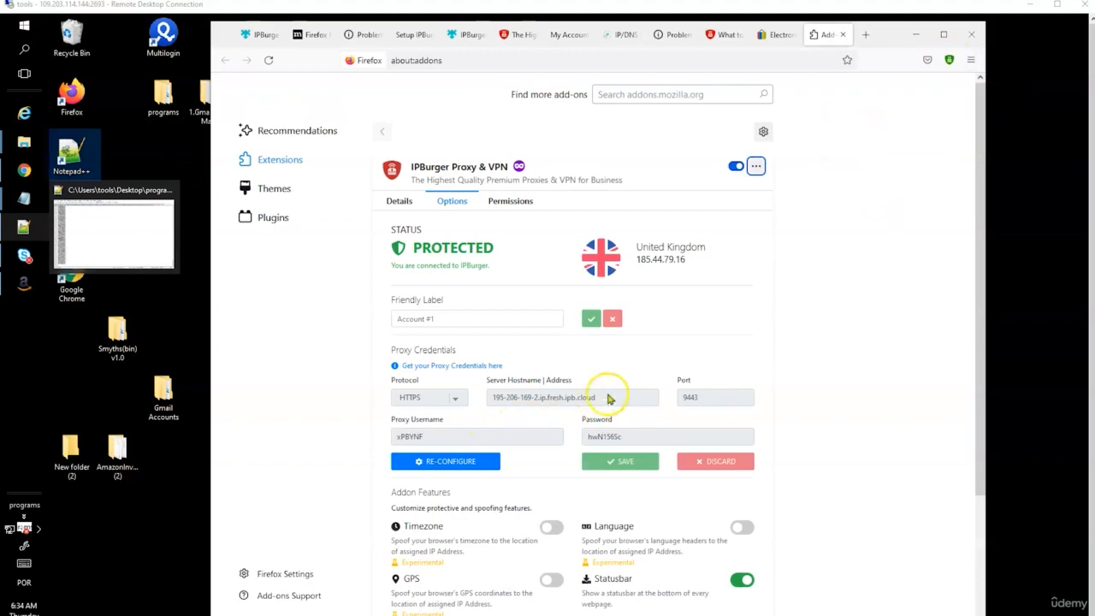
pyautogui.click(447, 458)
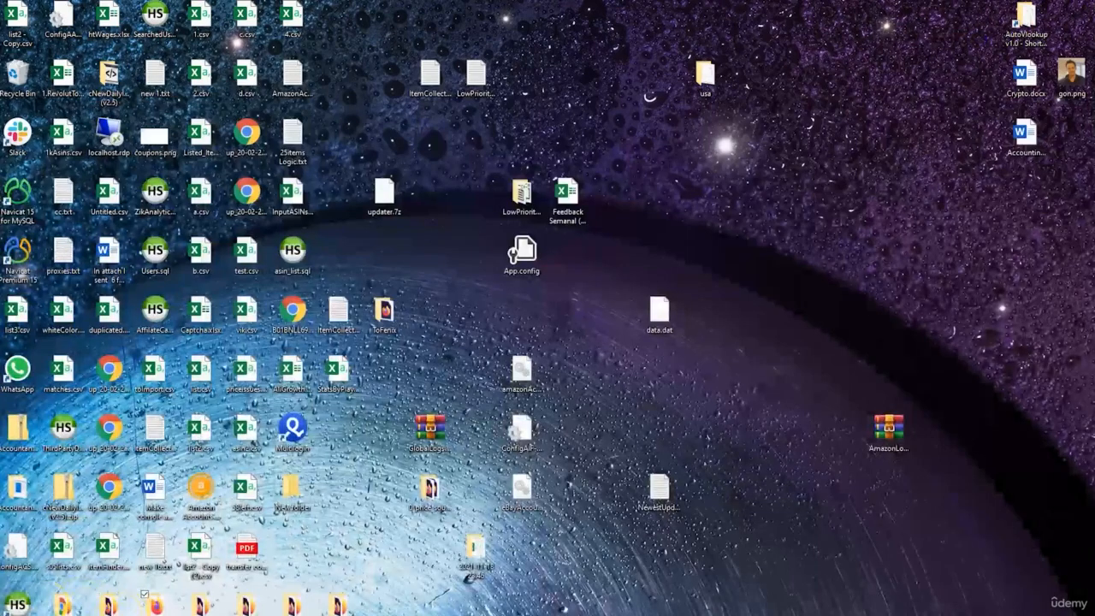
# Open the LTD03 folder and launch FirefoxPortable.exe from it.
pyautogui.doubleClick(150, 605)
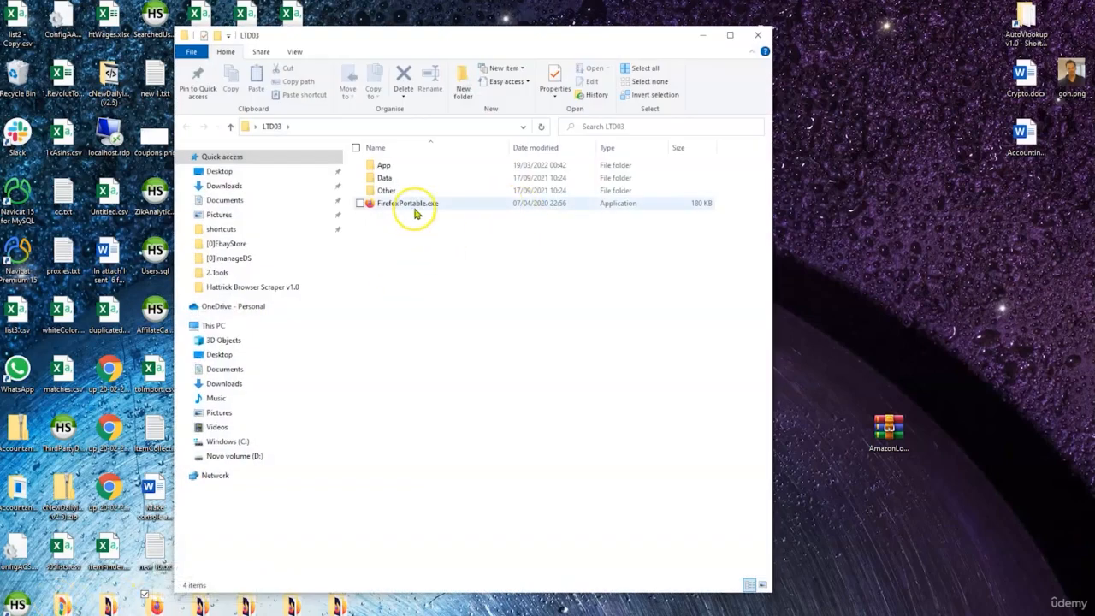
pyautogui.doubleClick(416, 210)
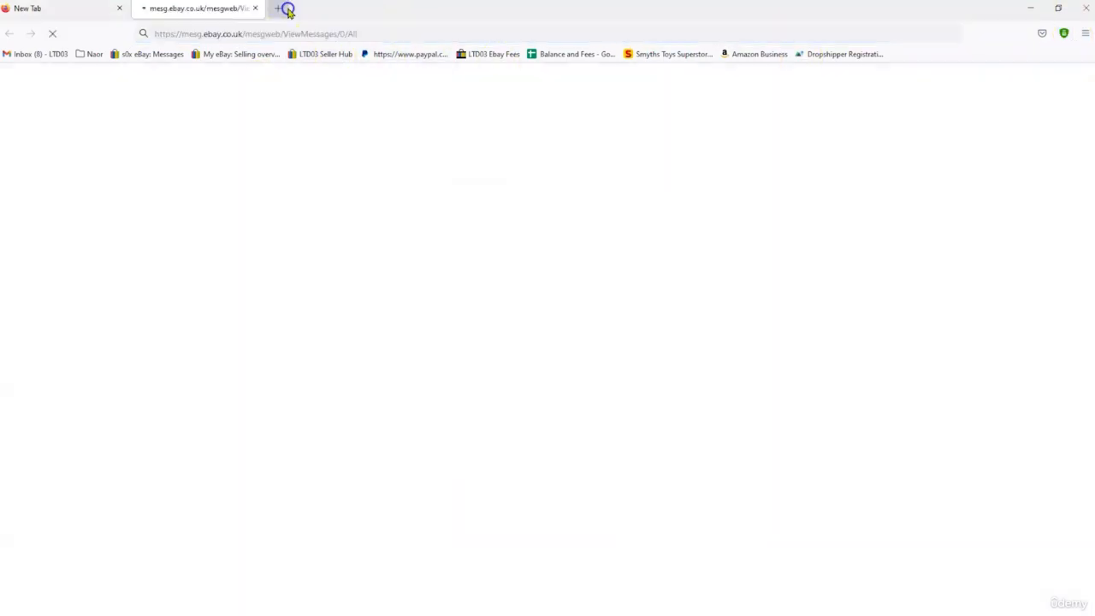
# Check ipleak.net via Google in a new tab for the United Kingdom IP, then return to the eBay tab.
pyautogui.click(285, 8)
pyautogui.write('ipl')
pyautogui.click(158, 81)
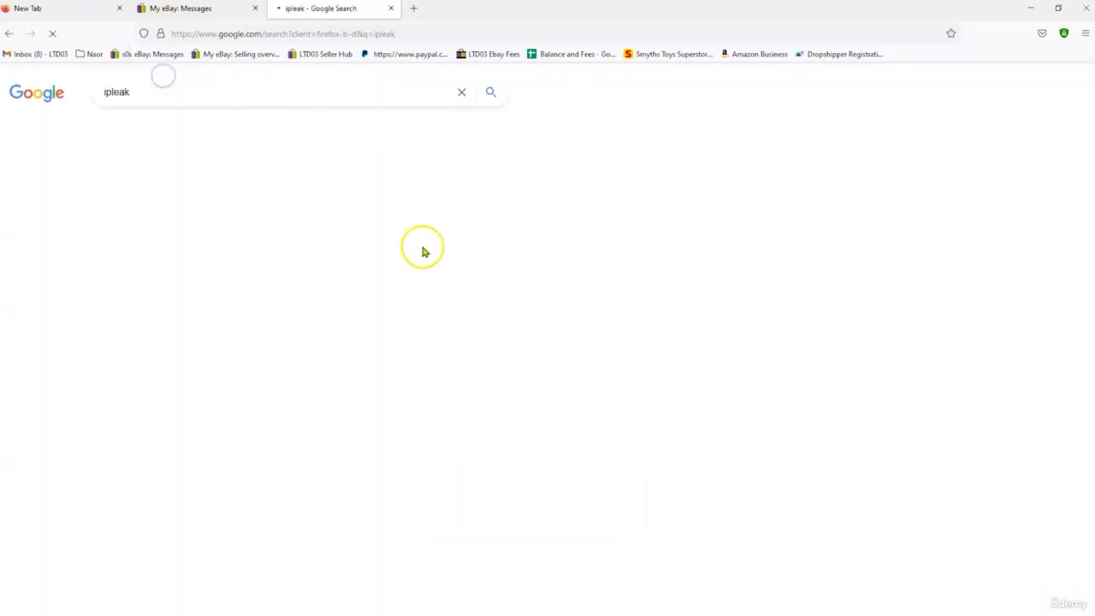
pyautogui.click(135, 195)
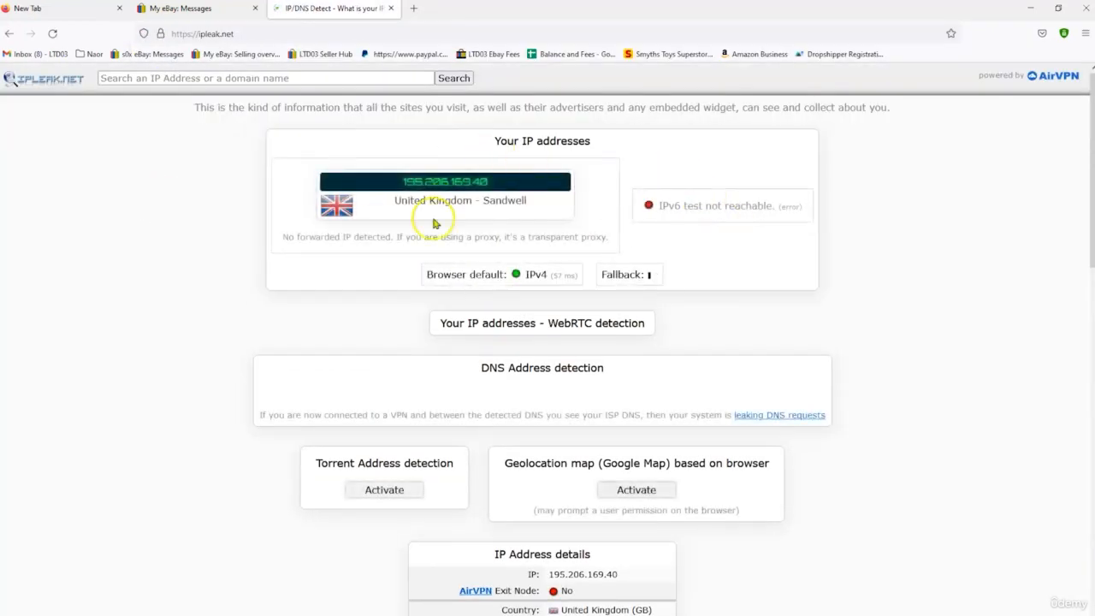
pyautogui.click(239, 9)
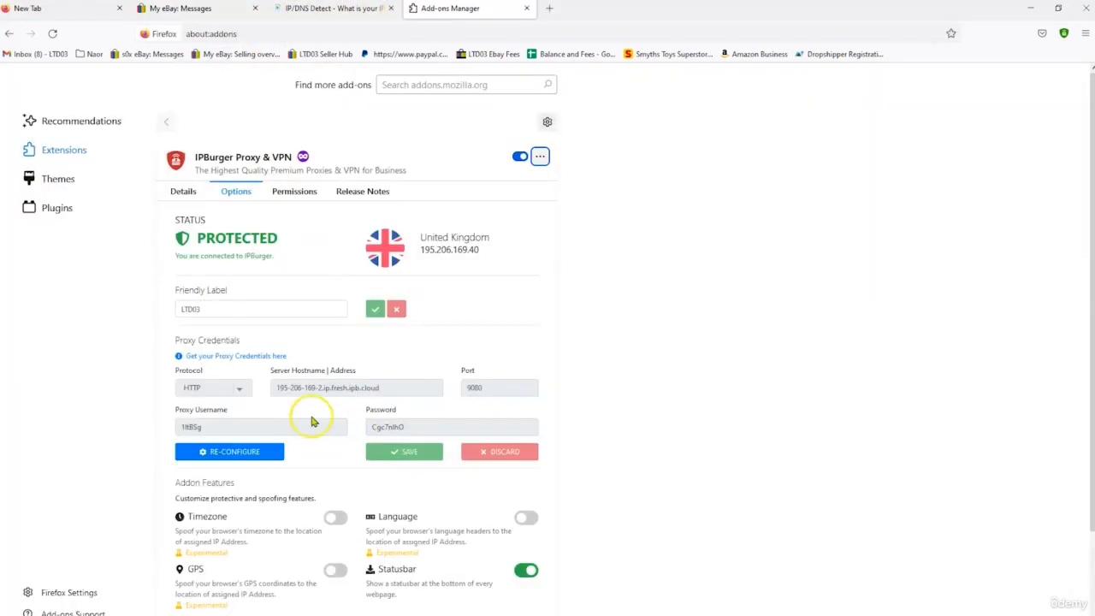
# Save the LTD03 HTTP proxy credentials on port 9080, reconnecting as PROTECTED, United Kingdom, 195.206.169.40.
pyautogui.scroll(-3, 306, 416)
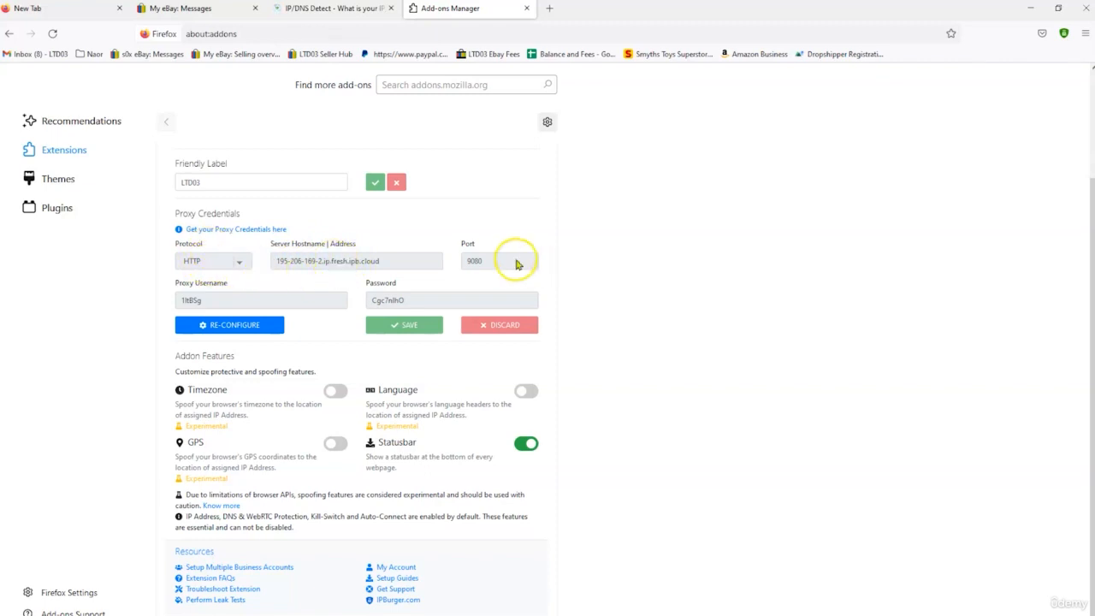
pyautogui.click(421, 325)
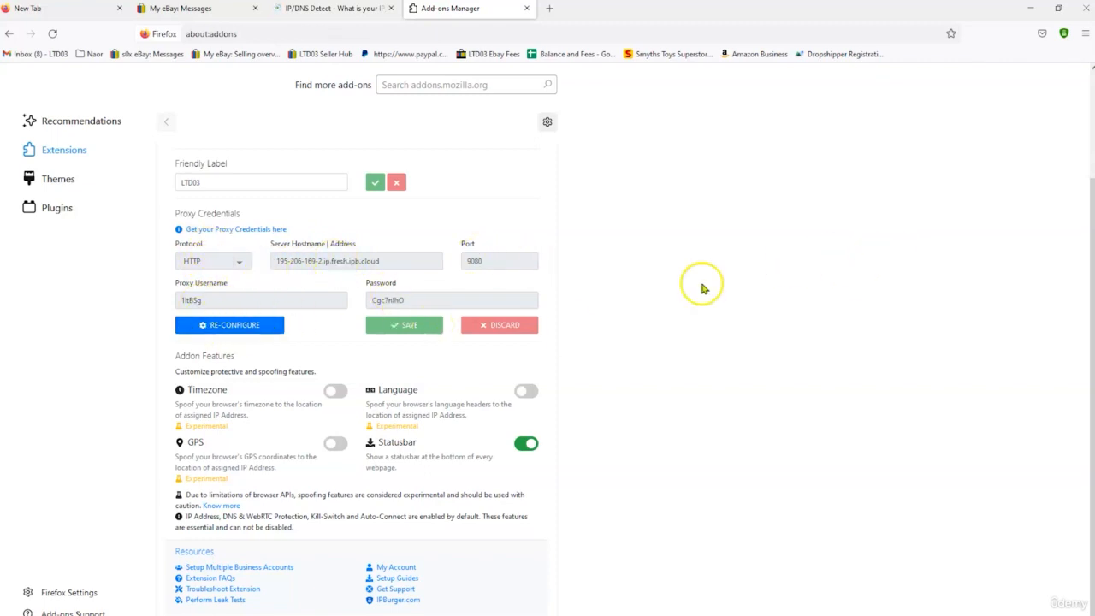